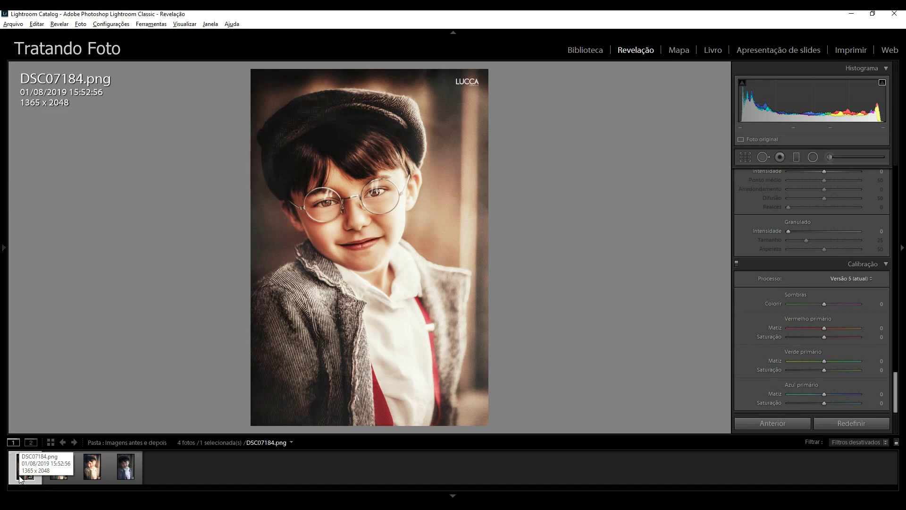
# - Compare the raw DSC07184.ARW original against the edited PNG and TIF versions in the filmstrip
pyautogui.click(125, 481)
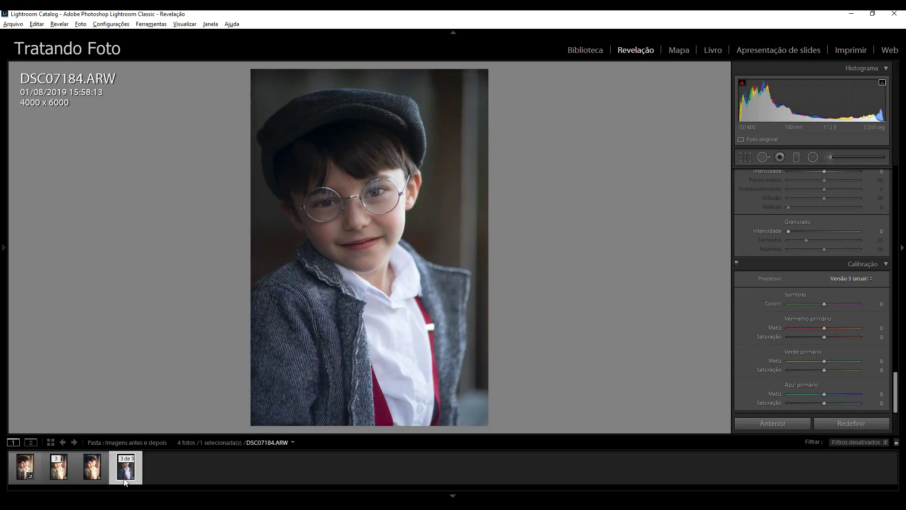
pyautogui.click(16, 474)
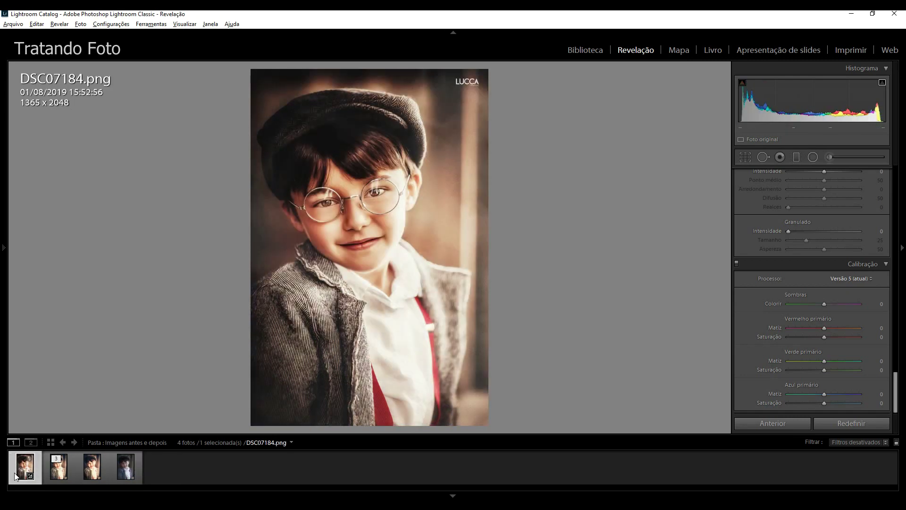
pyautogui.click(128, 478)
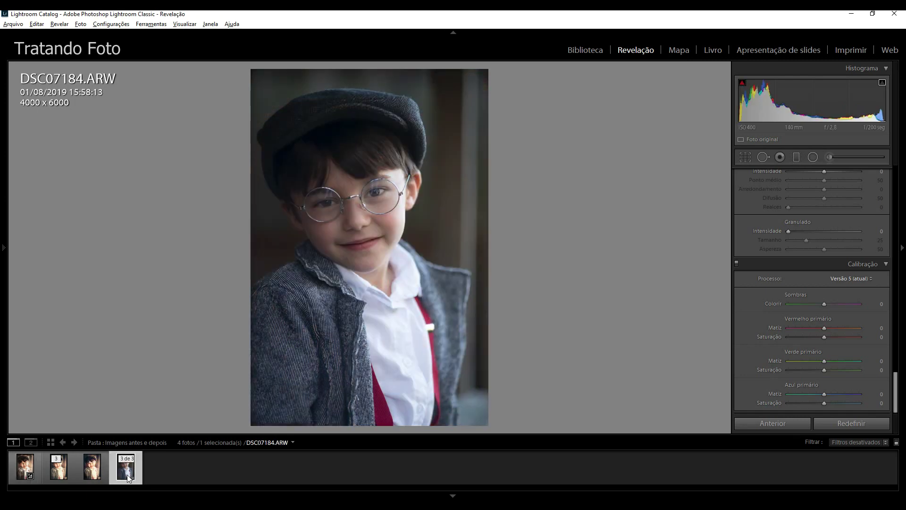
pyautogui.moveTo(126, 468)
pyautogui.click(59, 473)
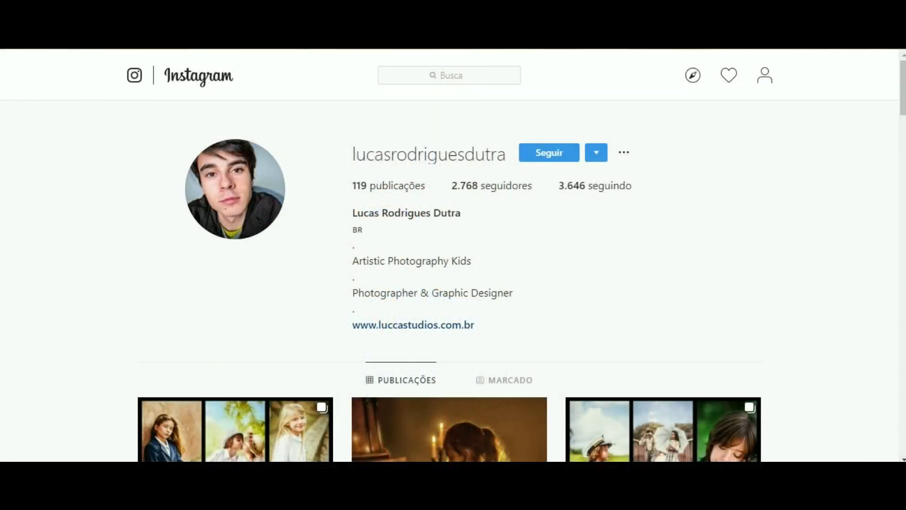
pyautogui.scroll(-3, 449, 284)
pyautogui.scroll(-6, 449, 283)
pyautogui.scroll(-6, 450, 283)
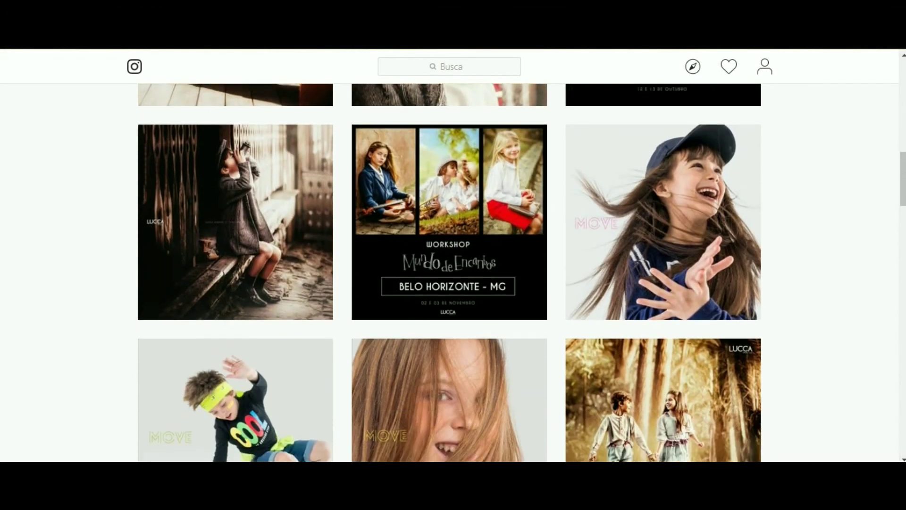
pyautogui.scroll(-1, 449, 272)
pyautogui.scroll(-4, 450, 273)
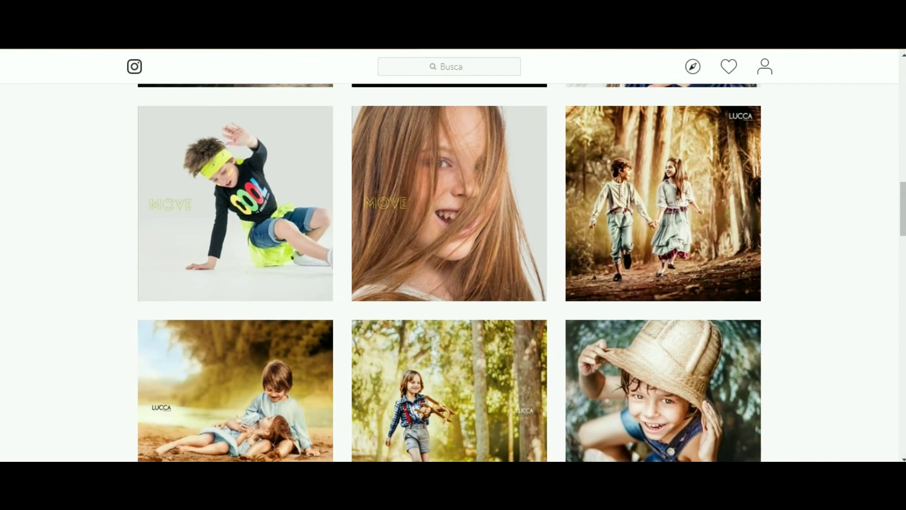
pyautogui.scroll(-1, 450, 272)
pyautogui.scroll(-7, 450, 272)
pyautogui.scroll(-1, 449, 272)
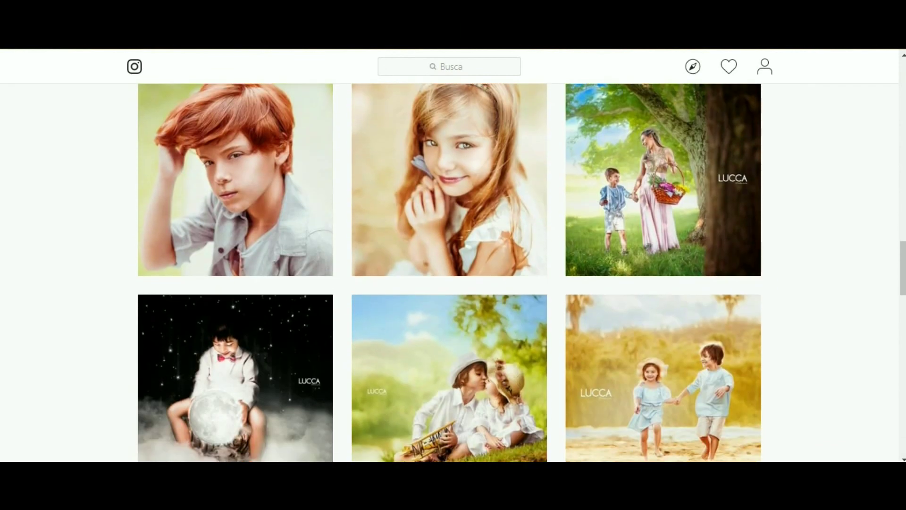
pyautogui.scroll(-1, 449, 272)
pyautogui.scroll(-1, 450, 273)
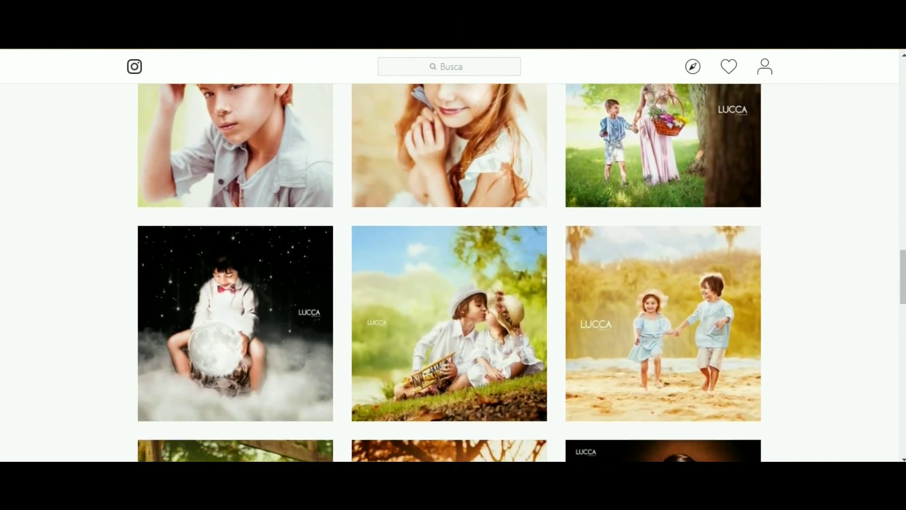
pyautogui.scroll(-8, 450, 272)
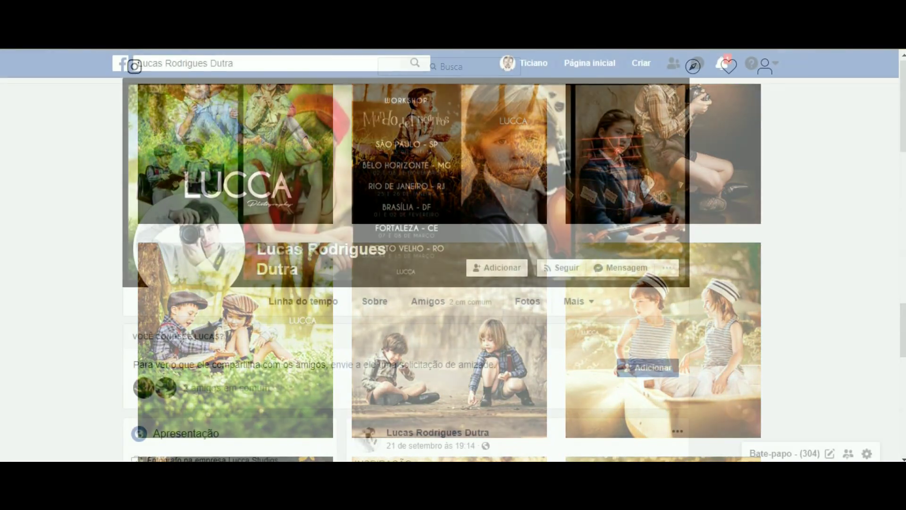
# - Scroll down through the photographer's Facebook profile posts
pyautogui.scroll(-2, 406, 269)
pyautogui.scroll(-7, 406, 269)
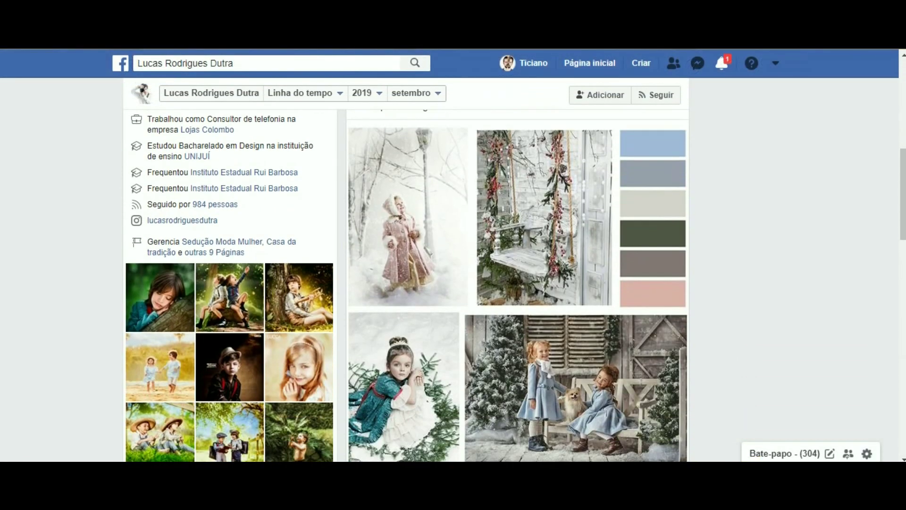
pyautogui.scroll(-1, 517, 286)
pyautogui.scroll(-4, 517, 285)
pyautogui.scroll(-4, 518, 285)
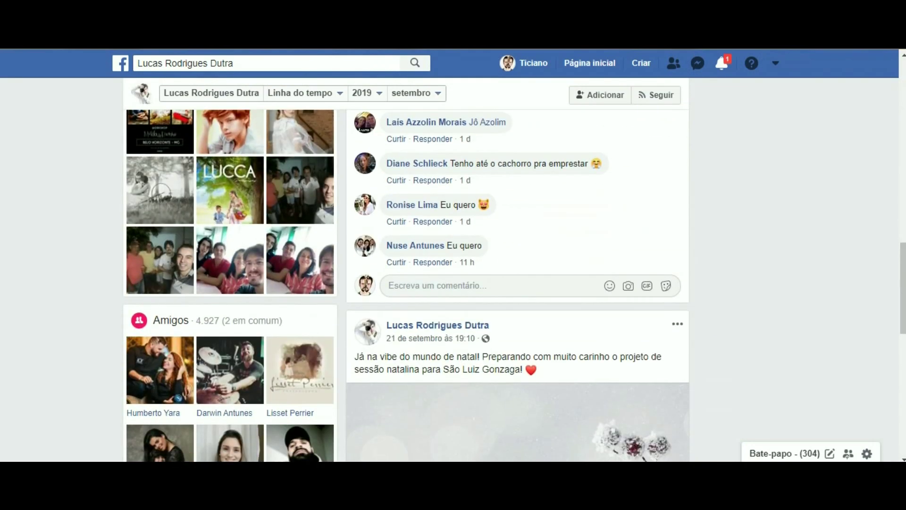
pyautogui.scroll(-5, 517, 286)
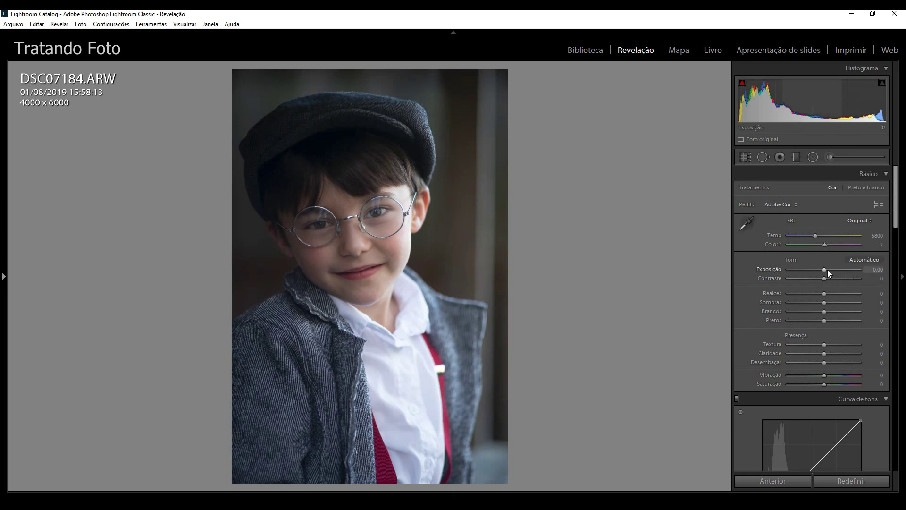
# - Show highlight clipping and set Exposure +1.20, Contrast +20, Highlights −30, Shadows +35, Whites −10
pyautogui.scroll(7, 822, 268)
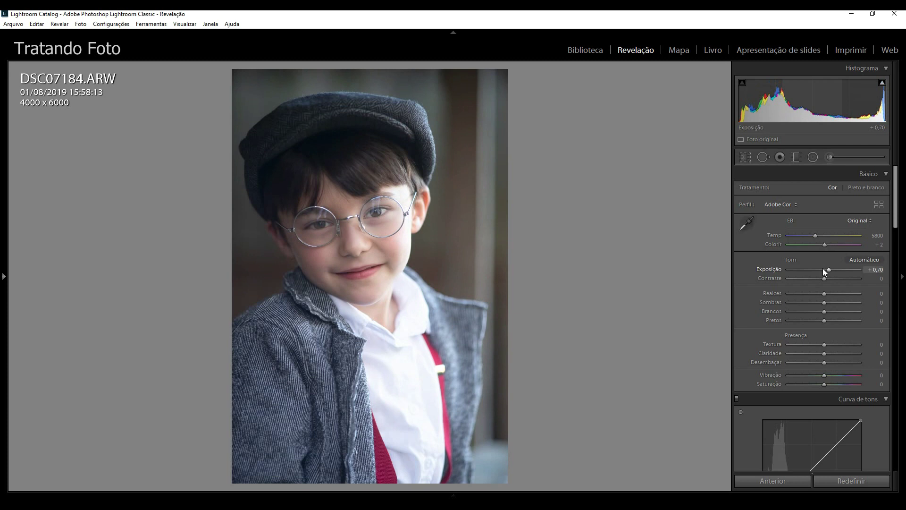
pyautogui.scroll(5, 822, 268)
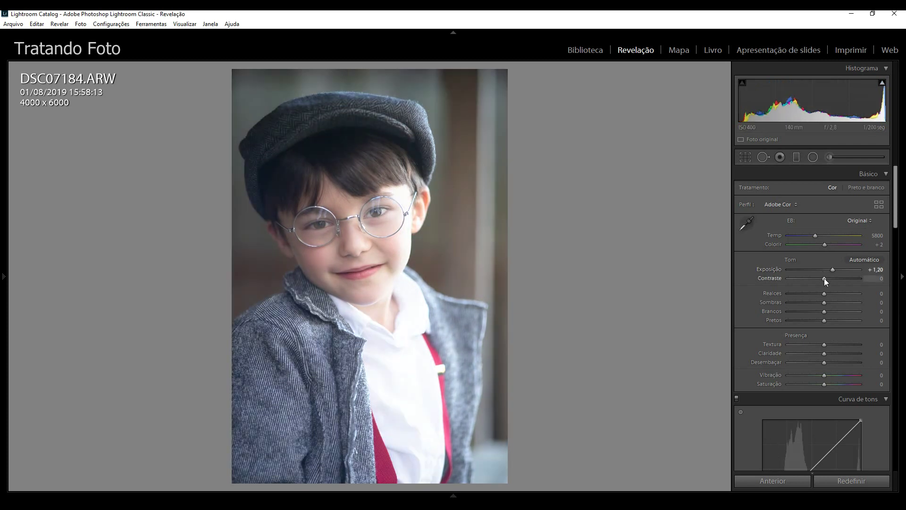
pyautogui.scroll(2, 824, 279)
pyautogui.scroll(2, 825, 280)
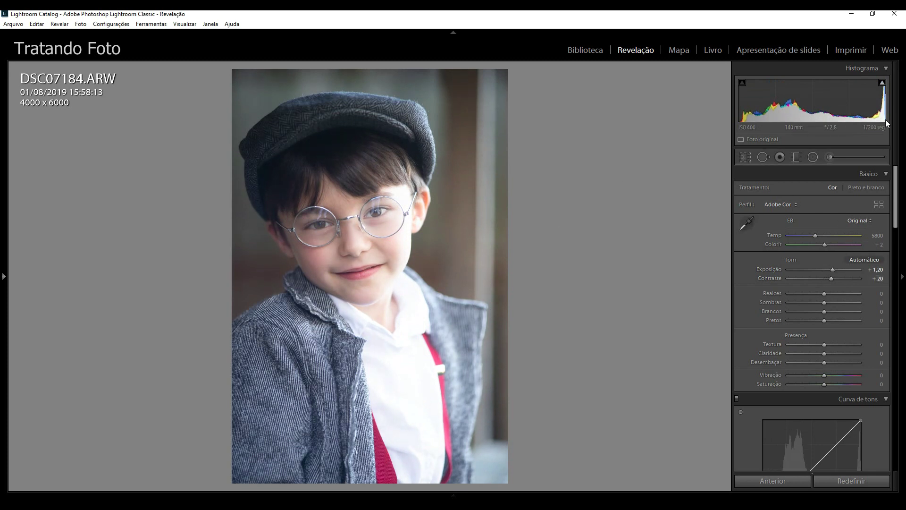
pyautogui.click(882, 82)
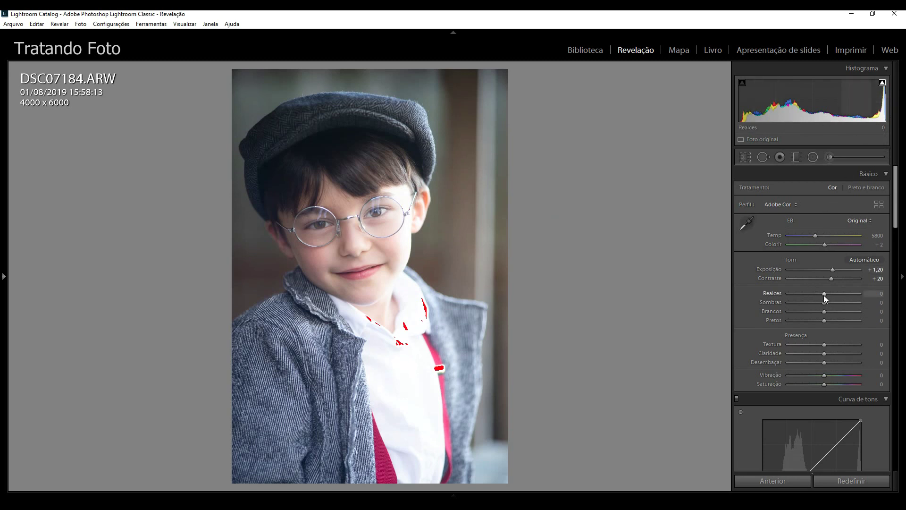
pyautogui.scroll(-3, 823, 296)
pyautogui.scroll(-3, 823, 295)
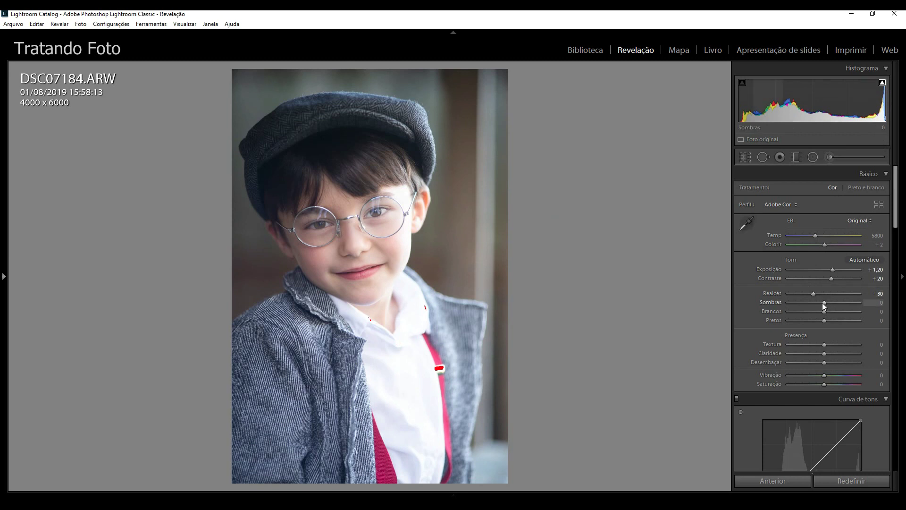
pyautogui.scroll(2, 823, 302)
pyautogui.scroll(2, 822, 302)
pyautogui.scroll(2, 822, 302)
pyautogui.scroll(1, 822, 302)
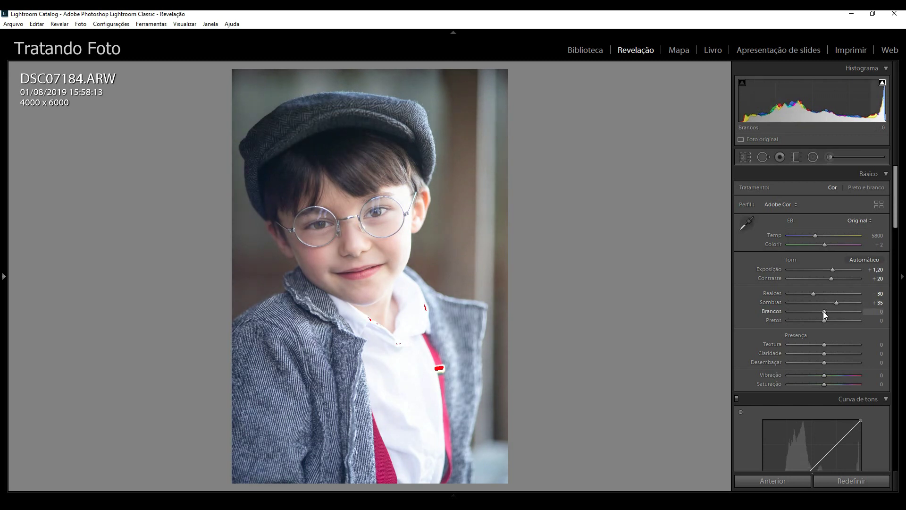
pyautogui.scroll(-2, 823, 310)
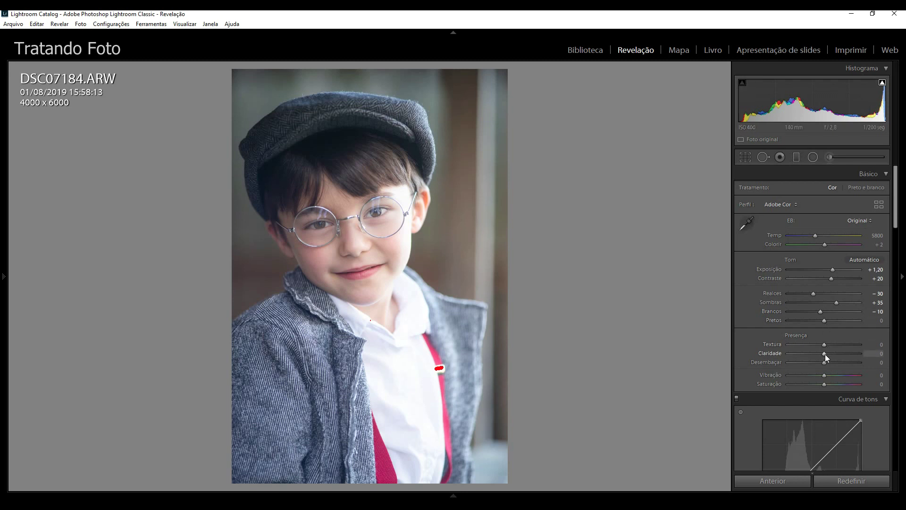
# - Raise Clarity to +75
pyautogui.press('Up')
pyautogui.press('Up')
pyautogui.press('Up')
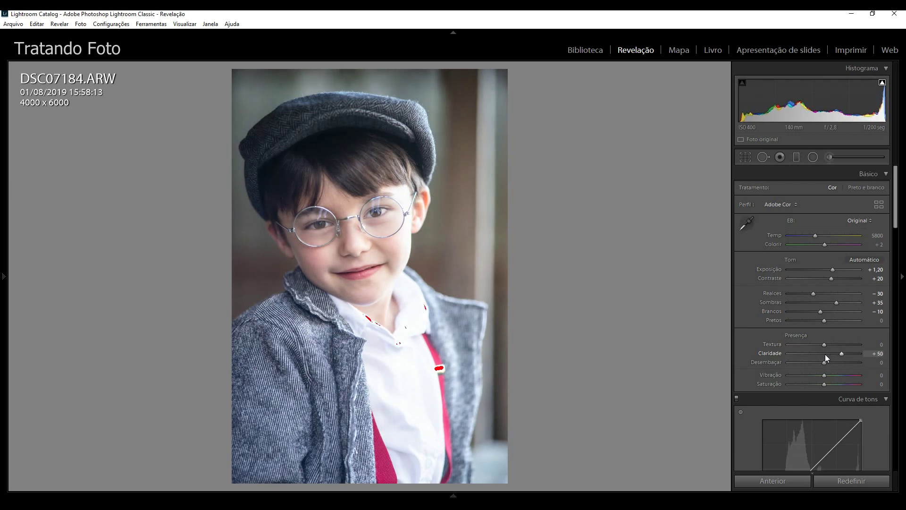
pyautogui.press('Up')
pyautogui.press('Up')
pyautogui.press('Up')
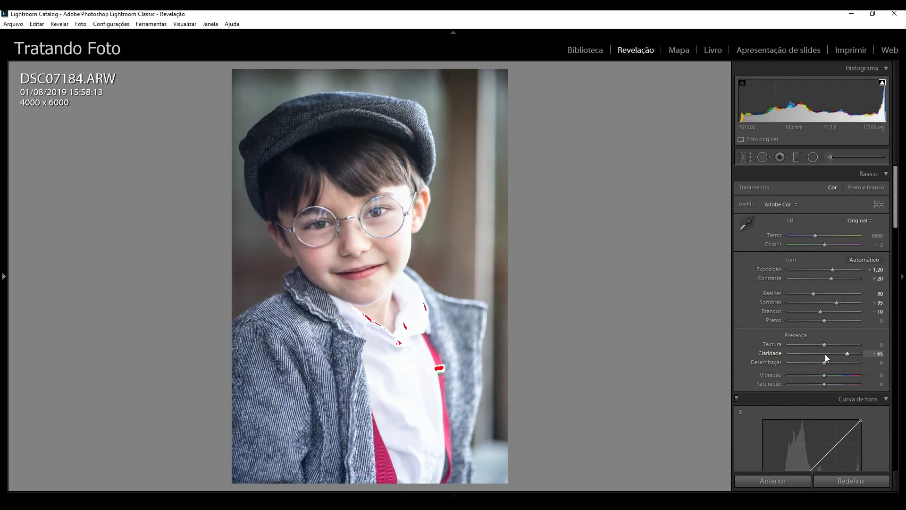
pyautogui.press('Up')
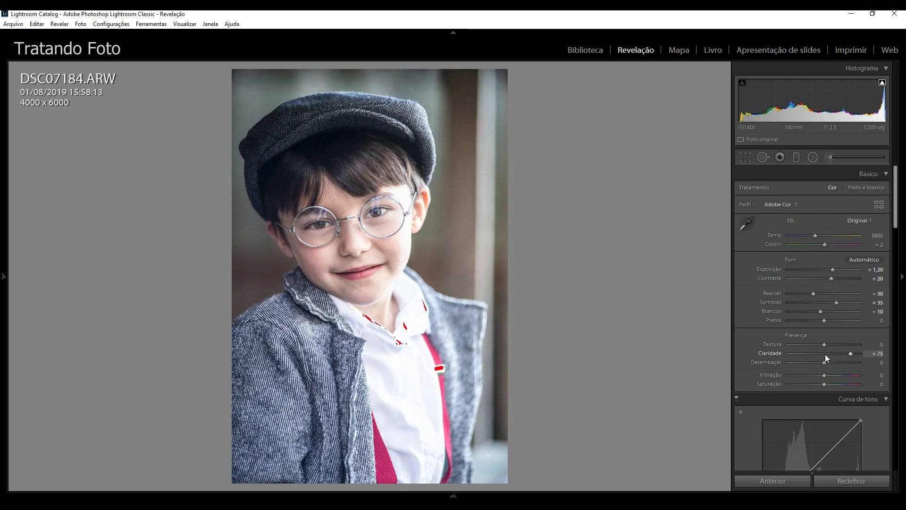
pyautogui.click(872, 354)
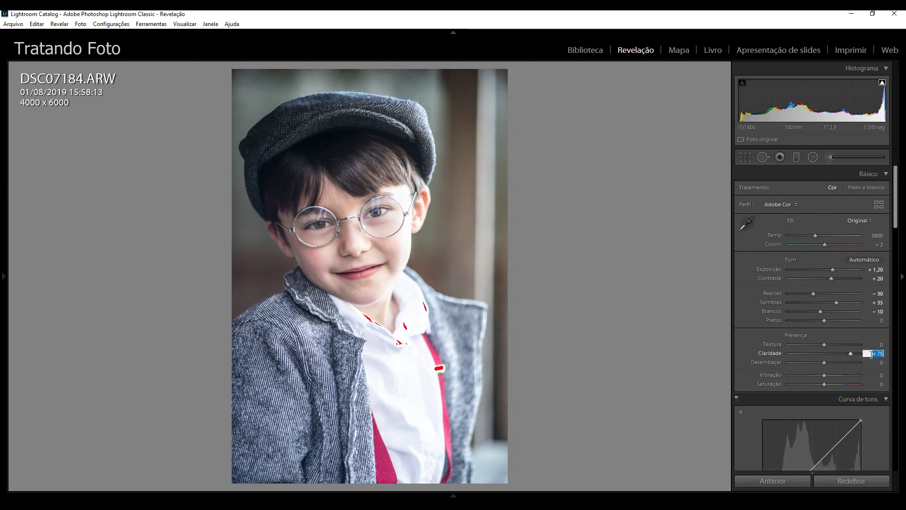
pyautogui.write('0')
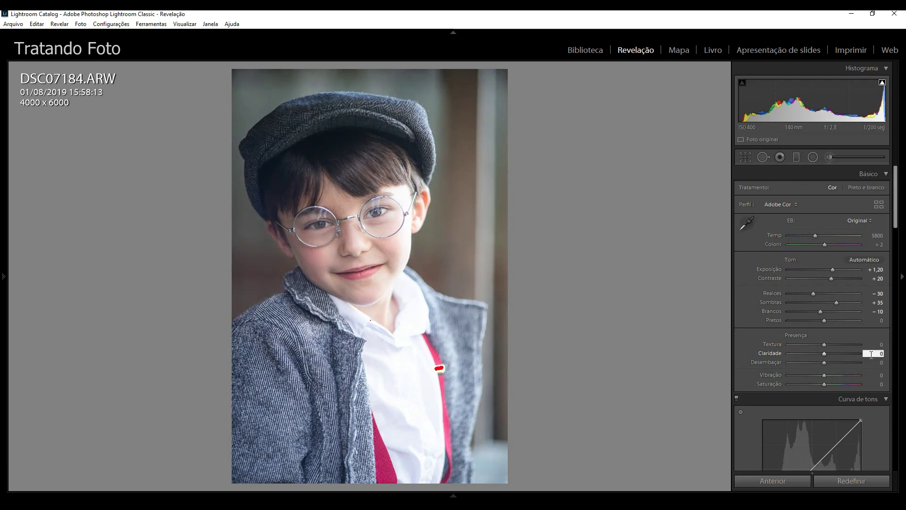
pyautogui.write('75')
pyautogui.press('Return')
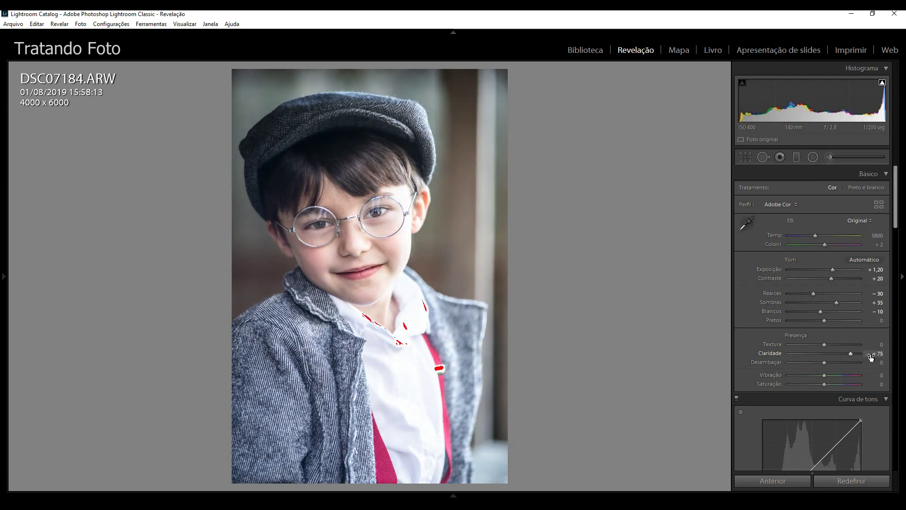
# - Compare the adjusted raw against the finished DSC07184.png edit
pyautogui.press('Right')
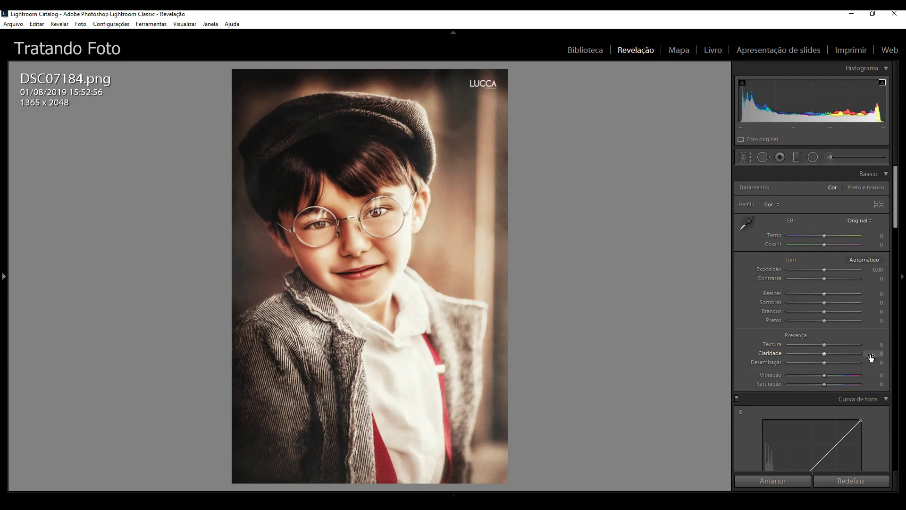
pyautogui.press('Left')
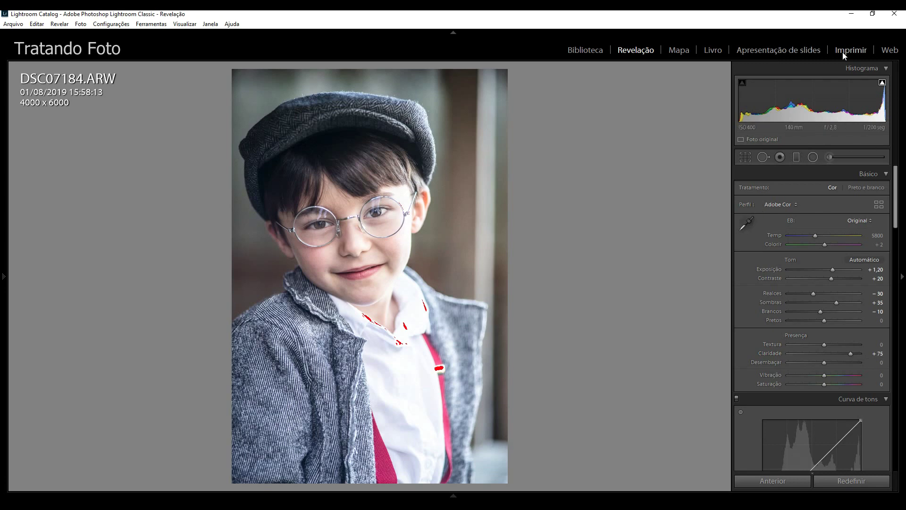
pyautogui.press('Right')
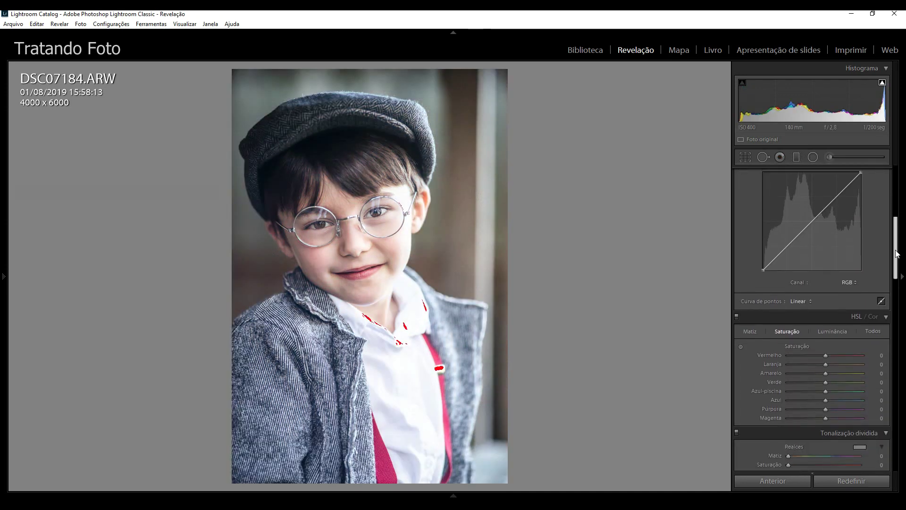
# - Add three tone-curve points and pull the brightest tones down to 94.9%
pyautogui.moveTo(898, 264); pyautogui.dragTo(898, 240)
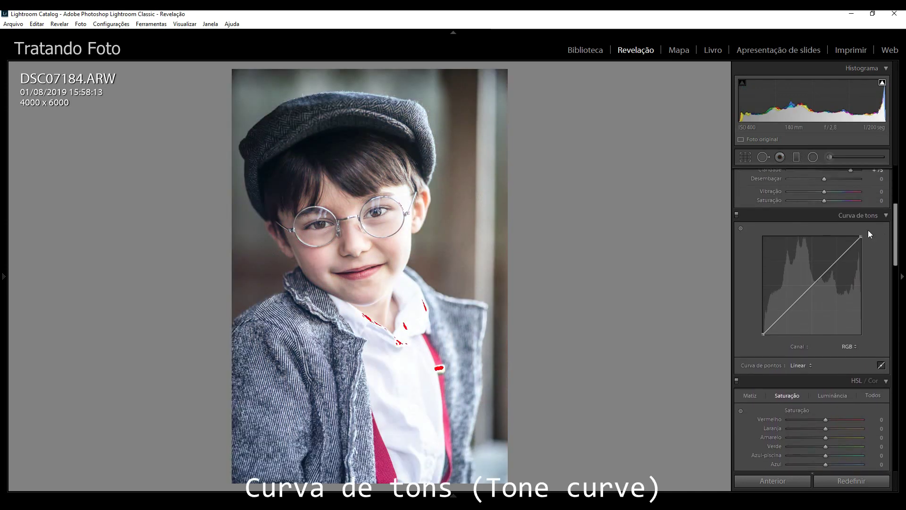
pyautogui.click(790, 307)
pyautogui.click(818, 280)
pyautogui.click(841, 256)
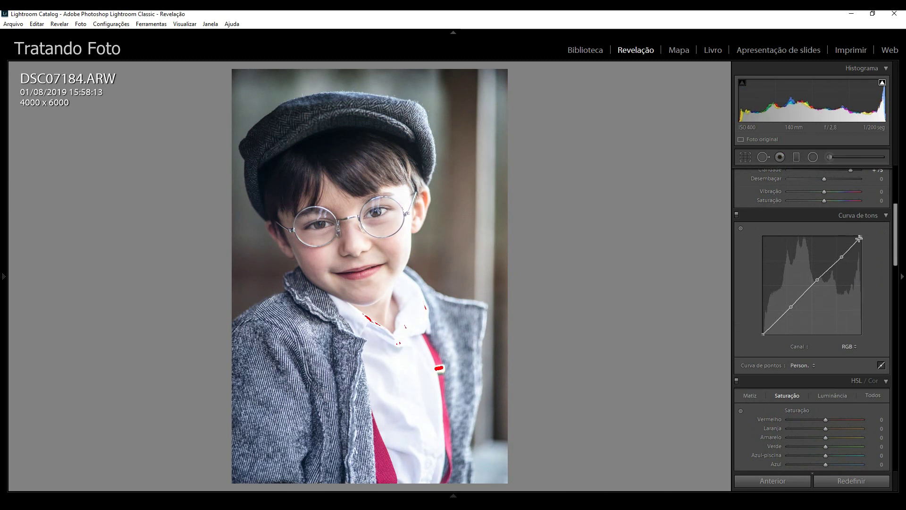
pyautogui.moveTo(862, 237); pyautogui.dragTo(868, 238)
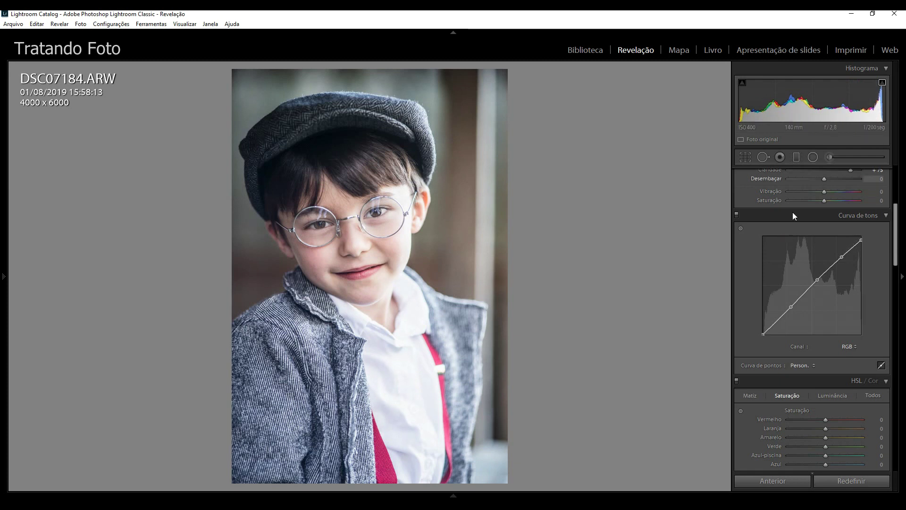
# - Lift the black point slightly, nudge the shadow and highlight points, and toggle the curve to compare
pyautogui.moveTo(763, 331); pyautogui.dragTo(761, 335)
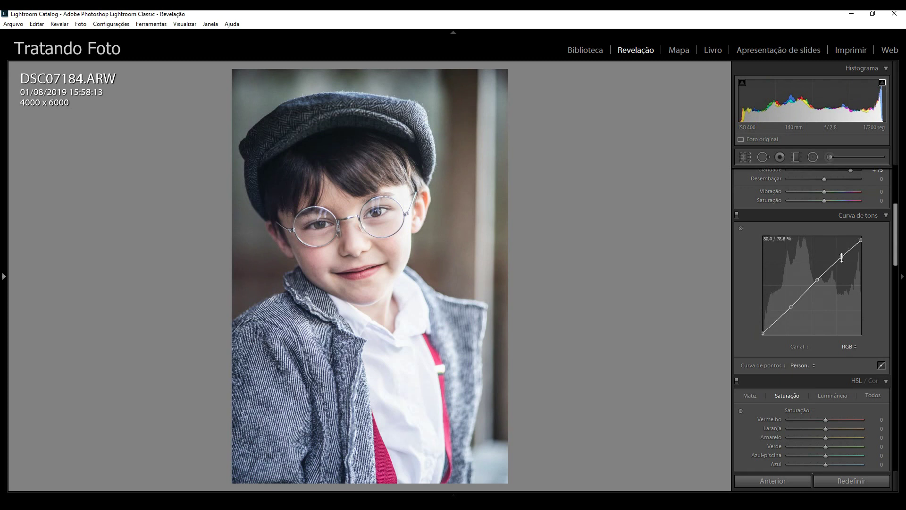
pyautogui.moveTo(841, 257); pyautogui.dragTo(840, 256)
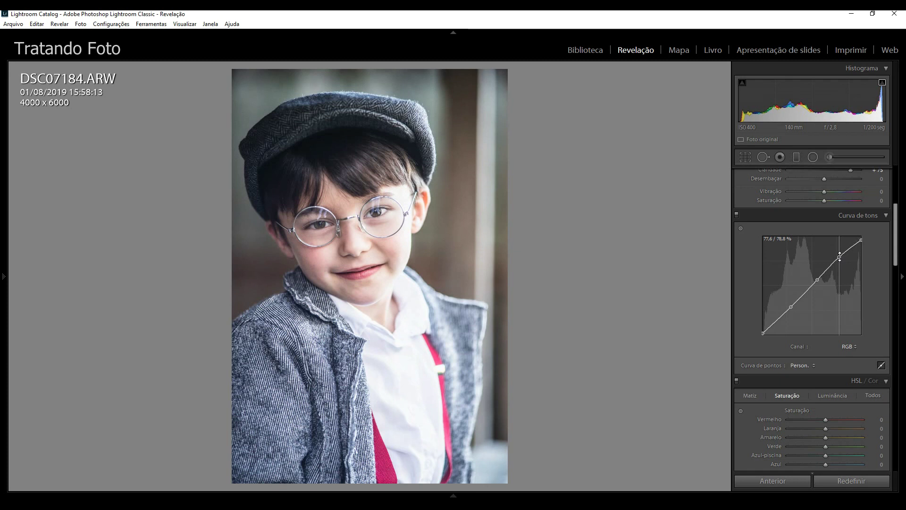
pyautogui.moveTo(791, 307); pyautogui.dragTo(792, 308)
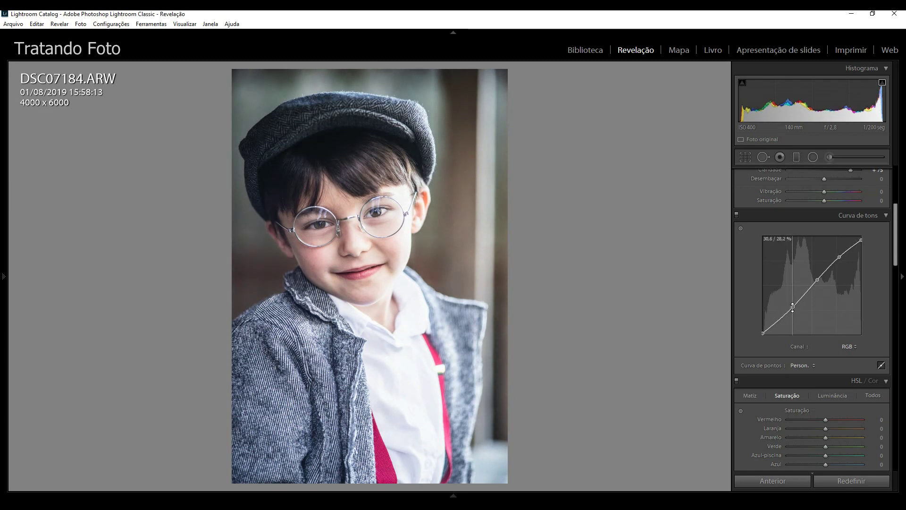
pyautogui.click(738, 215)
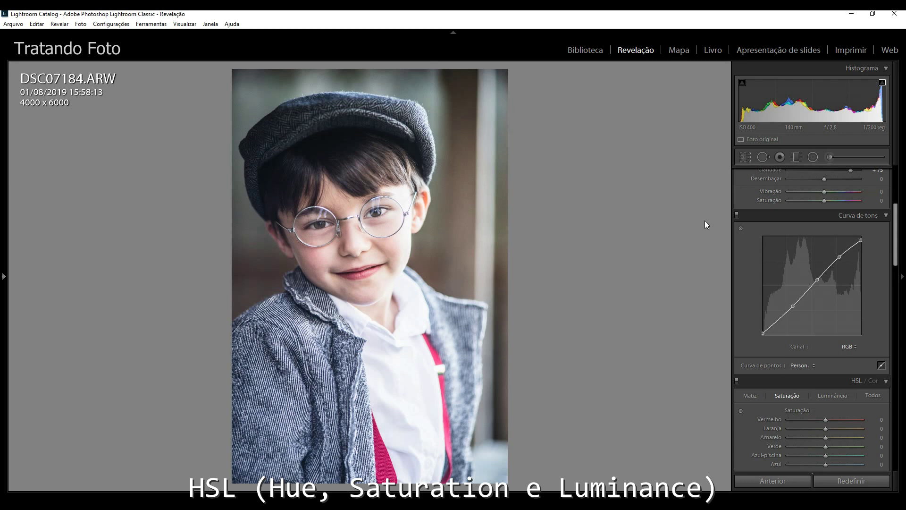
pyautogui.click(898, 279)
# - Set Blue and Aqua saturation to −100 in HSL, toggling the panel to compare
pyautogui.scroll(3, 833, 237)
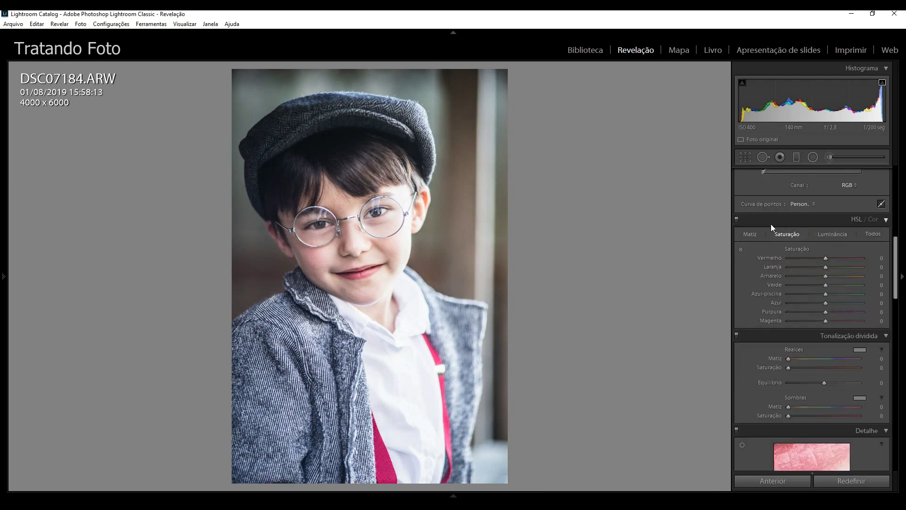
pyautogui.click(786, 301)
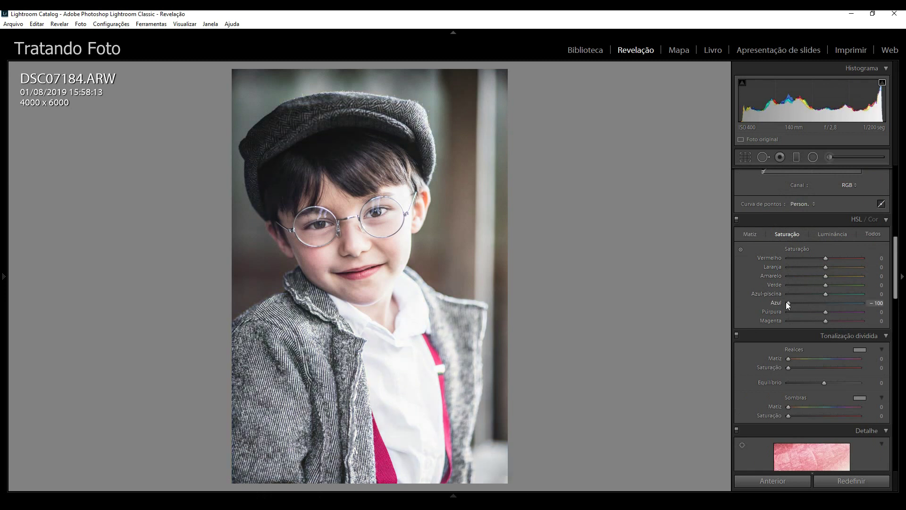
pyautogui.click(786, 294)
pyautogui.click(735, 219)
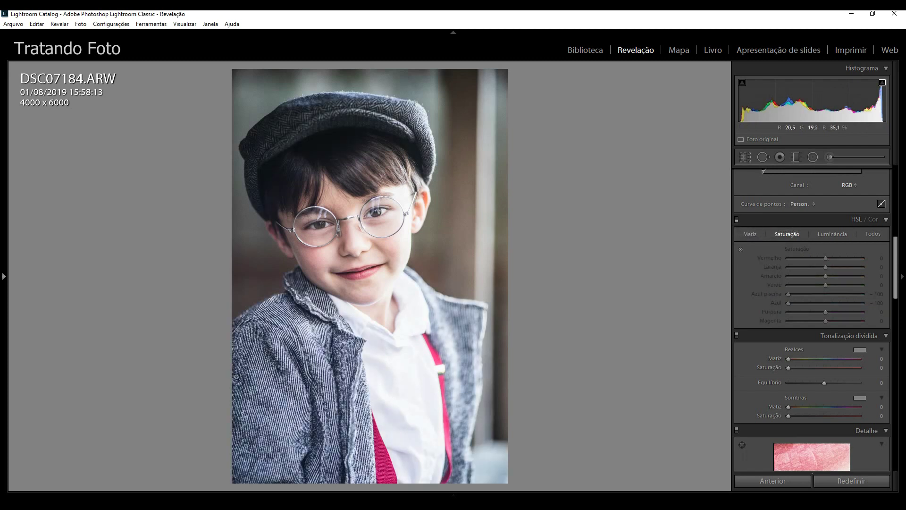
pyautogui.click(736, 219)
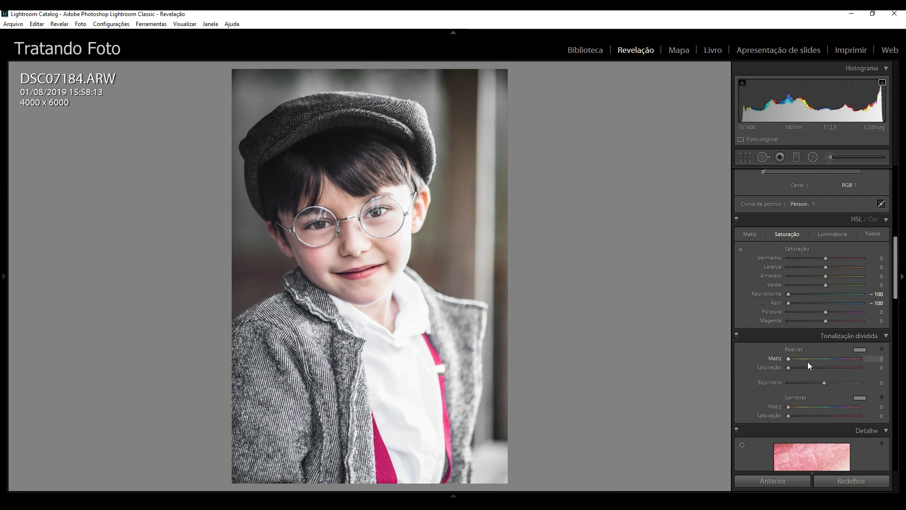
# - Tint the highlights at hue 38, saturation 80 in Split Toning, then switch it off to compare
pyautogui.click(860, 349)
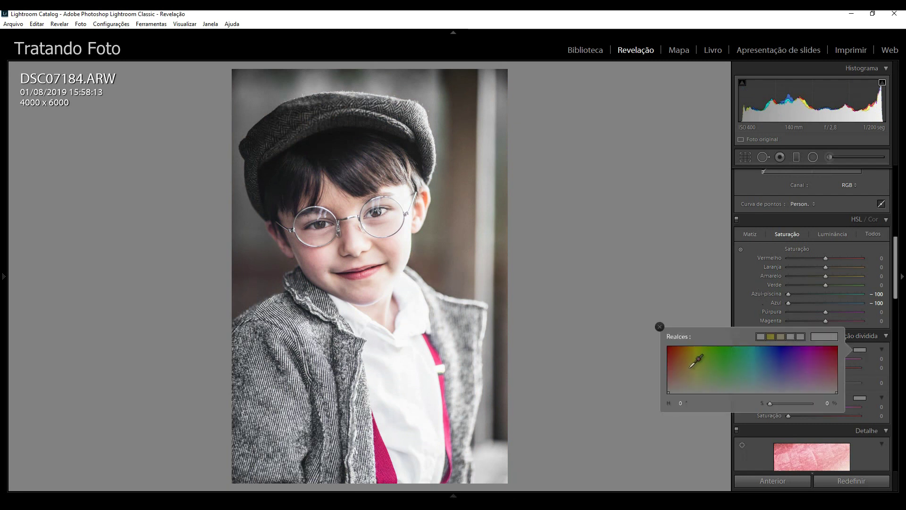
pyautogui.moveTo(683, 367); pyautogui.dragTo(686, 368)
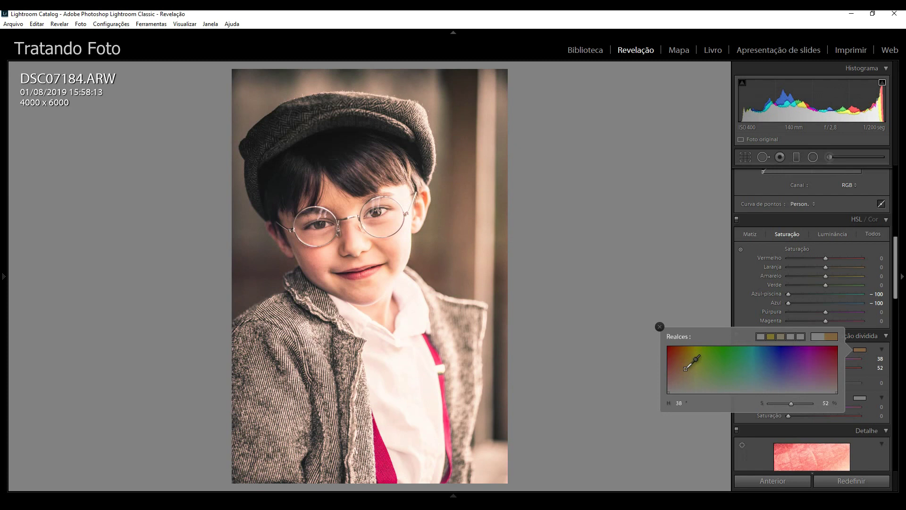
pyautogui.click(852, 376)
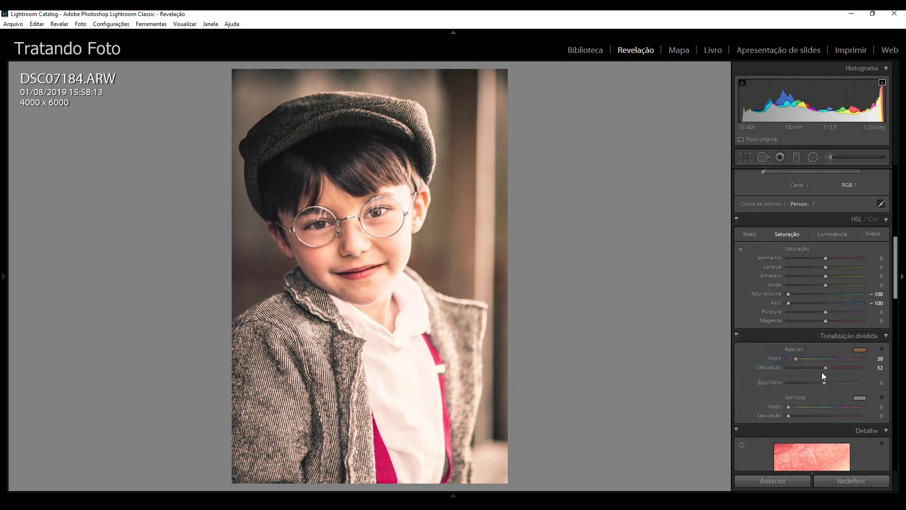
pyautogui.click(823, 370)
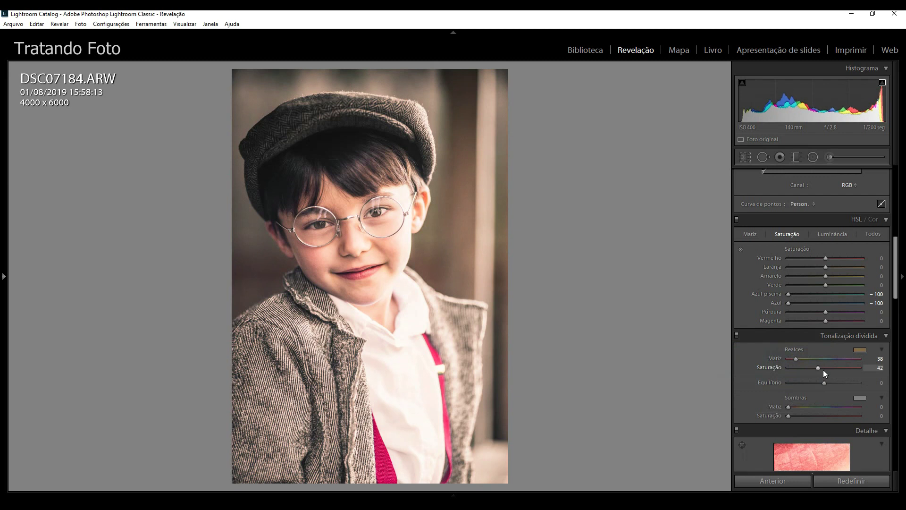
pyautogui.scroll(-8, 824, 370)
pyautogui.scroll(6, 824, 372)
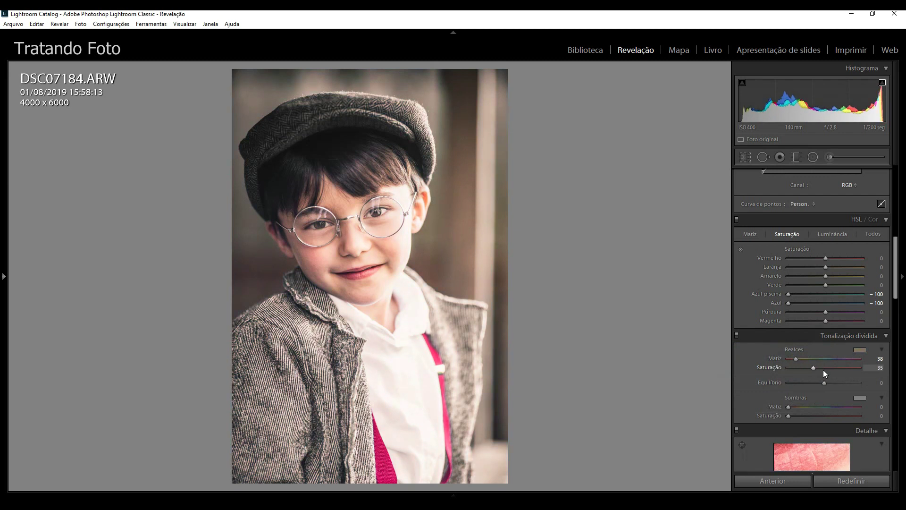
pyautogui.scroll(2, 823, 370)
pyautogui.scroll(1, 823, 370)
pyautogui.scroll(2, 823, 370)
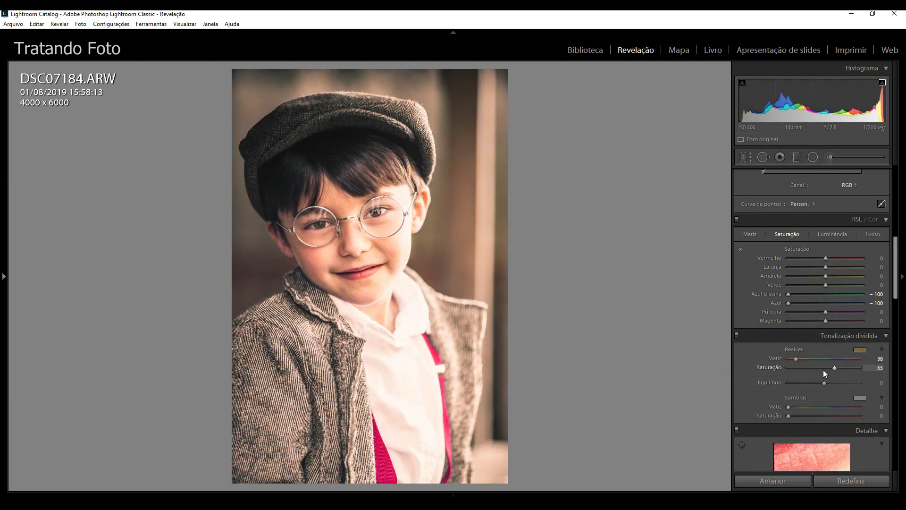
pyautogui.scroll(2, 823, 370)
pyautogui.scroll(1, 823, 370)
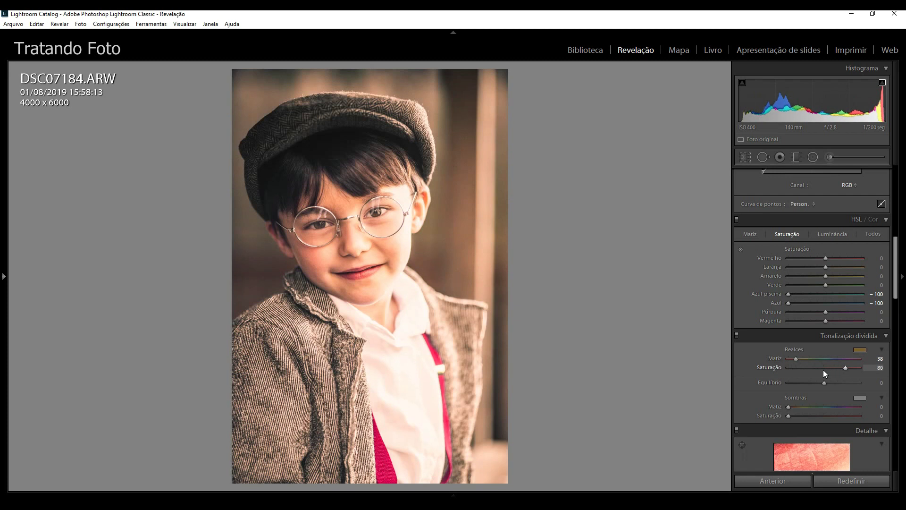
pyautogui.click(737, 335)
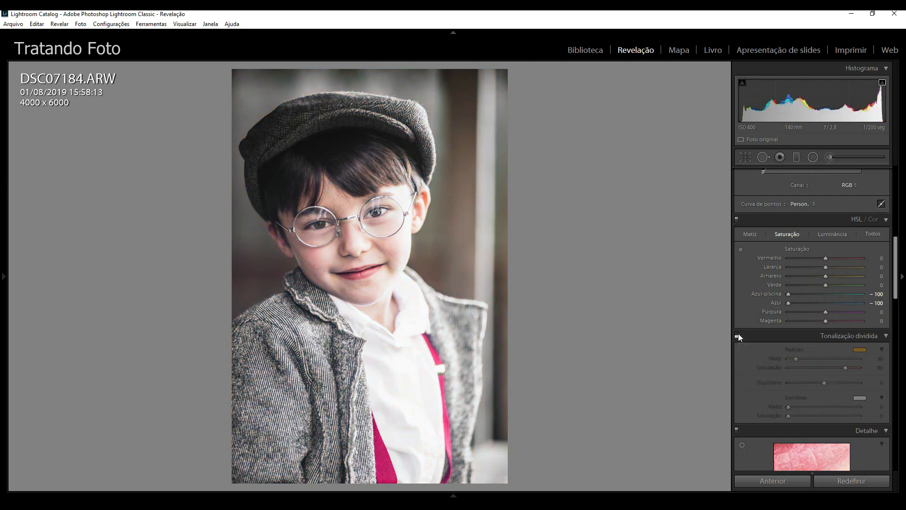
# - Re-enable Split Toning and set the post-crop vignette Intensity to −25
pyautogui.click(737, 334)
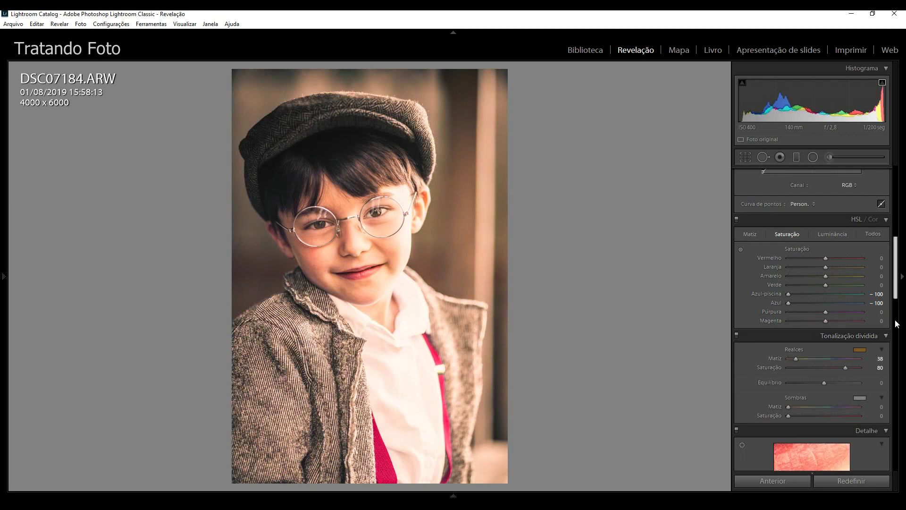
pyautogui.scroll(-5, 896, 321)
pyautogui.moveTo(896, 324); pyautogui.dragTo(897, 362)
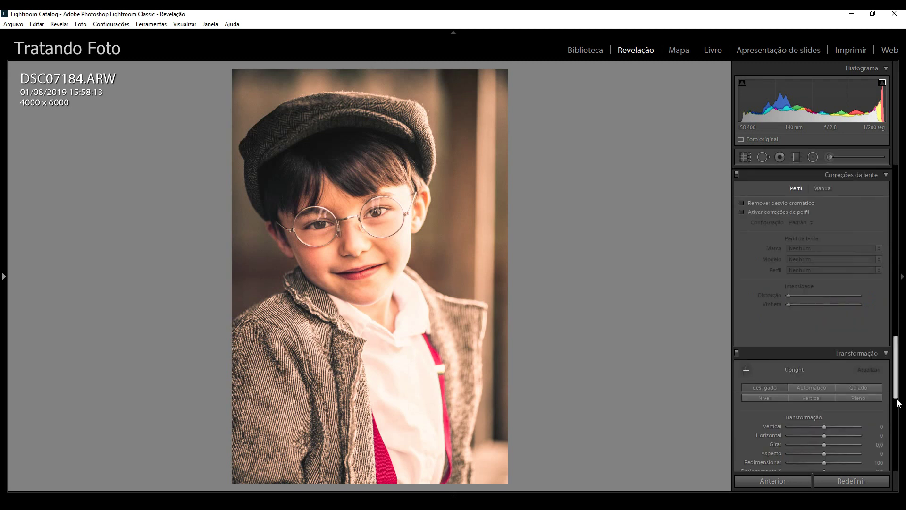
pyautogui.click(896, 414)
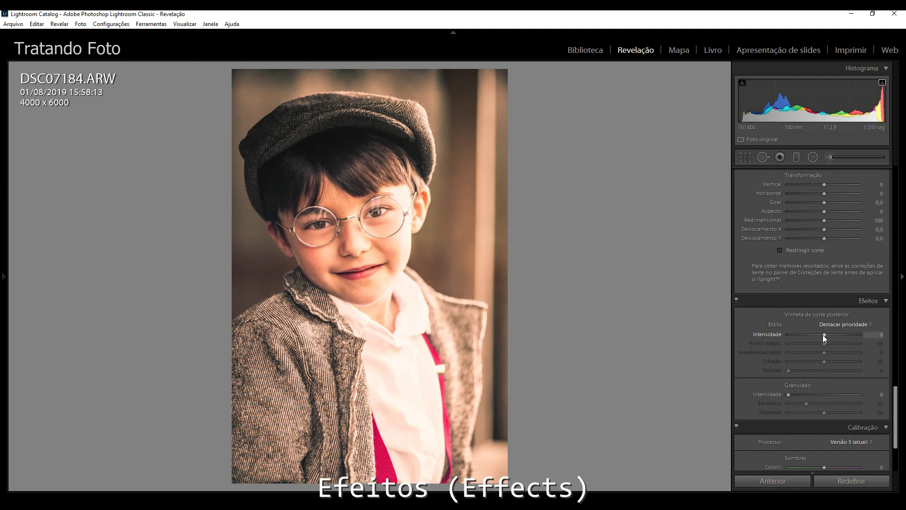
pyautogui.scroll(-2, 823, 335)
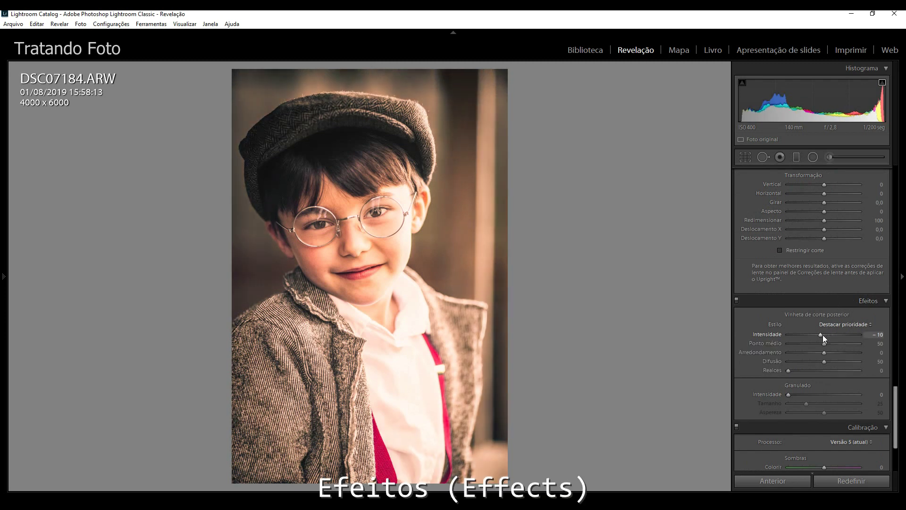
pyautogui.scroll(-2, 823, 335)
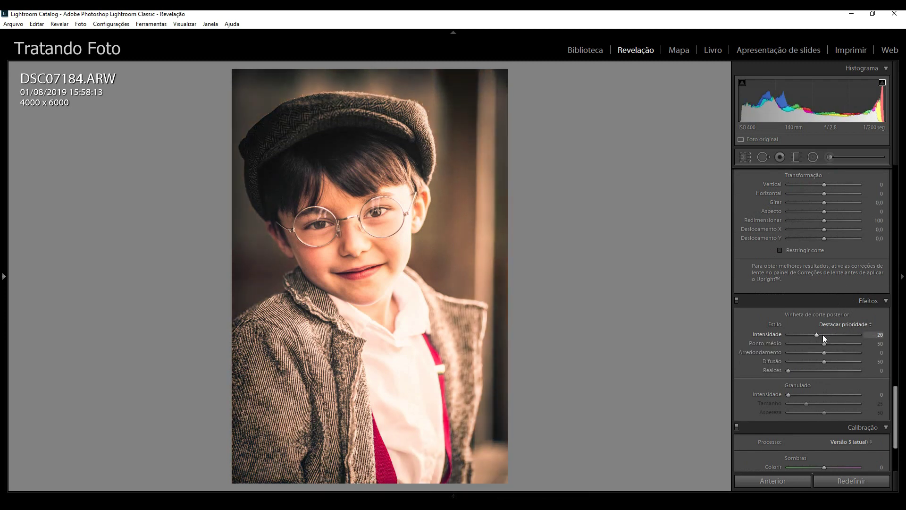
pyautogui.scroll(-1, 822, 335)
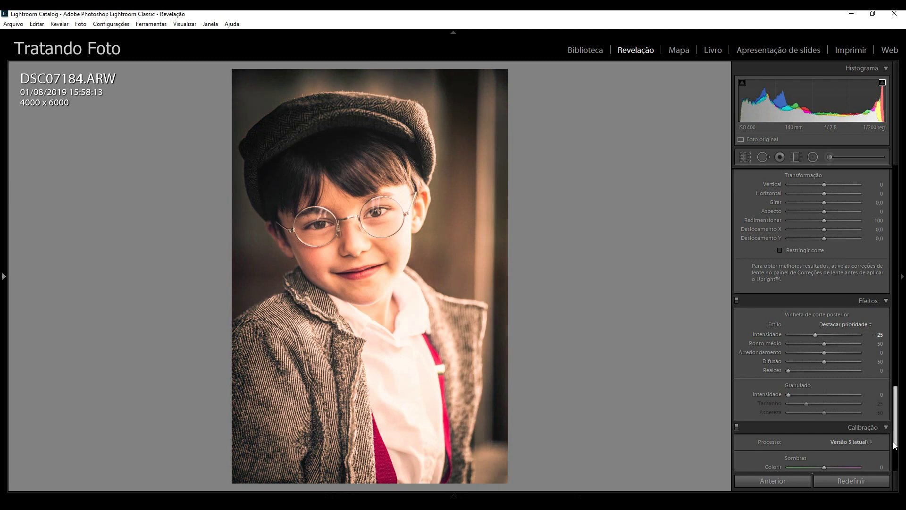
pyautogui.scroll(-3, 898, 461)
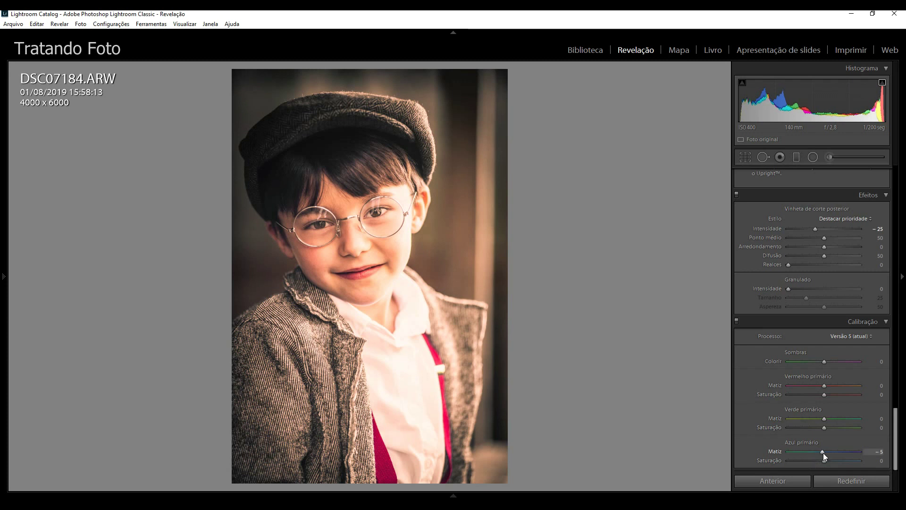
# - Set the Blue Primary hue to −70 in Calibration, toggling the panel to compare
pyautogui.scroll(-5, 823, 452)
pyautogui.scroll(-8, 824, 453)
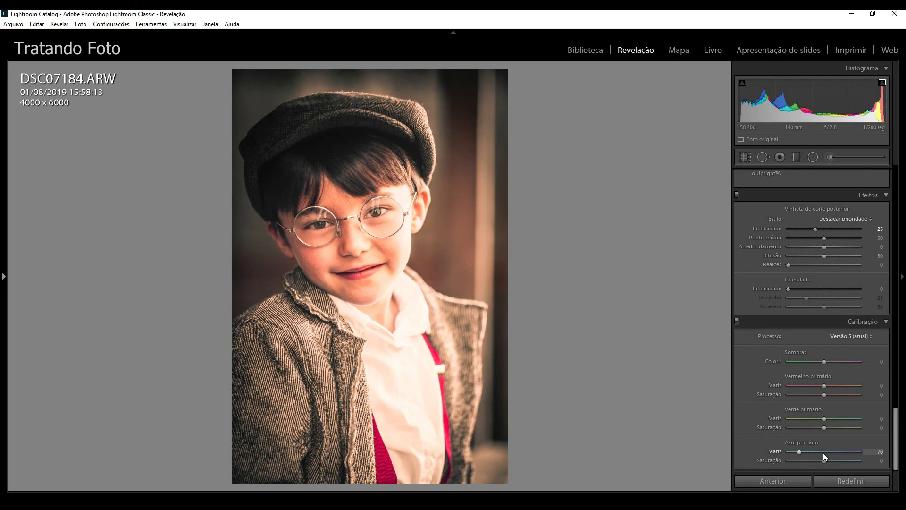
pyautogui.click(737, 320)
pyautogui.click(735, 321)
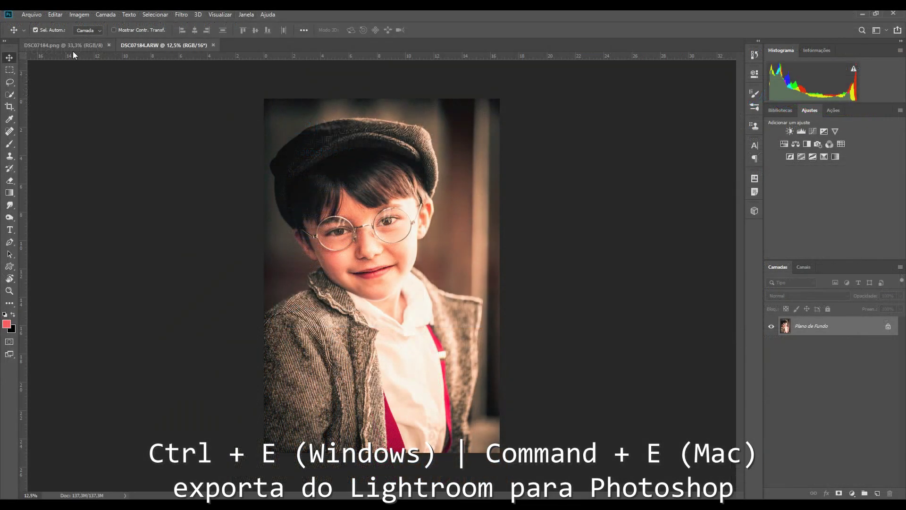
# - Switch between the DSC07184.png reference and DSC07184.ARW document tabs in Photoshop
pyautogui.click(70, 48)
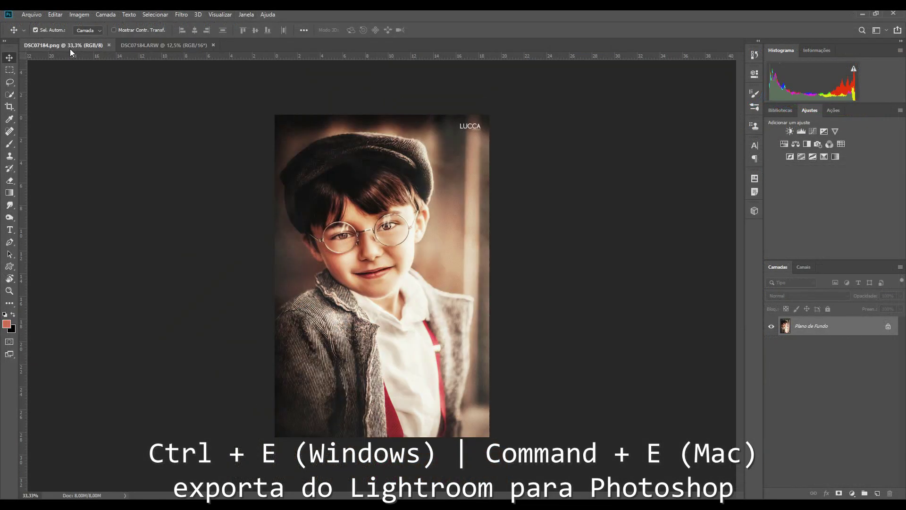
pyautogui.click(170, 48)
pyautogui.click(252, 15)
pyautogui.moveTo(257, 25)
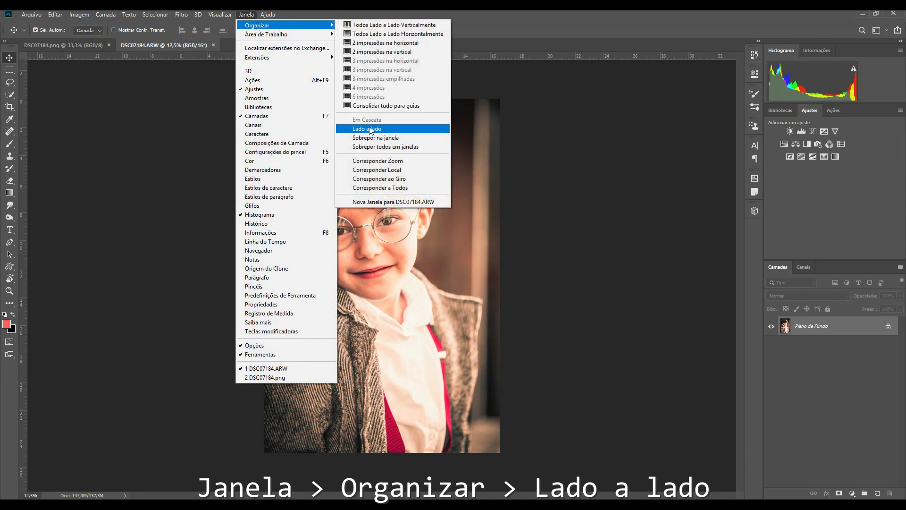
# - Tile the DSC07184.png and DSC07184.ARW windows side by side via Window > Arrange
pyautogui.click(362, 128)
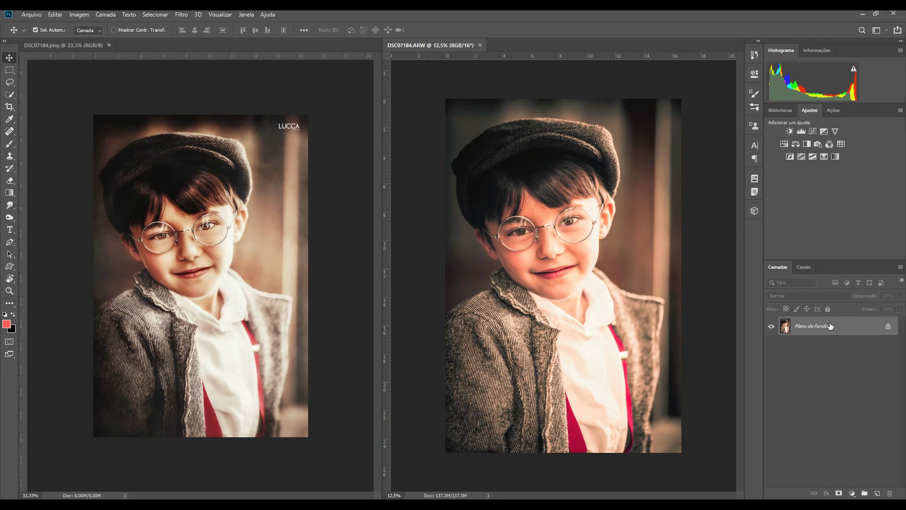
# - Duplicate the DSC07184.ARW background layer and run Nik Collection's Analog Efex Pro 2 on the copy
pyautogui.hotkey('ctrl', 'j')
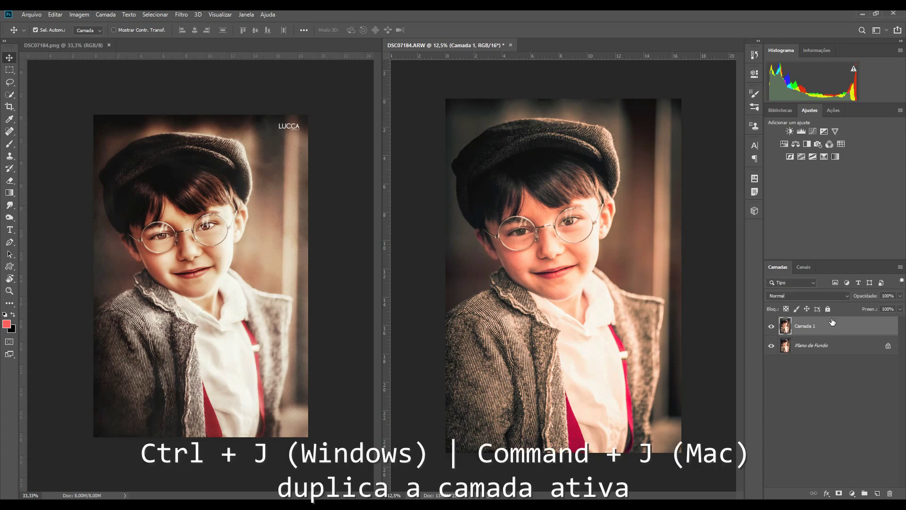
pyautogui.click(182, 14)
pyautogui.moveTo(213, 216)
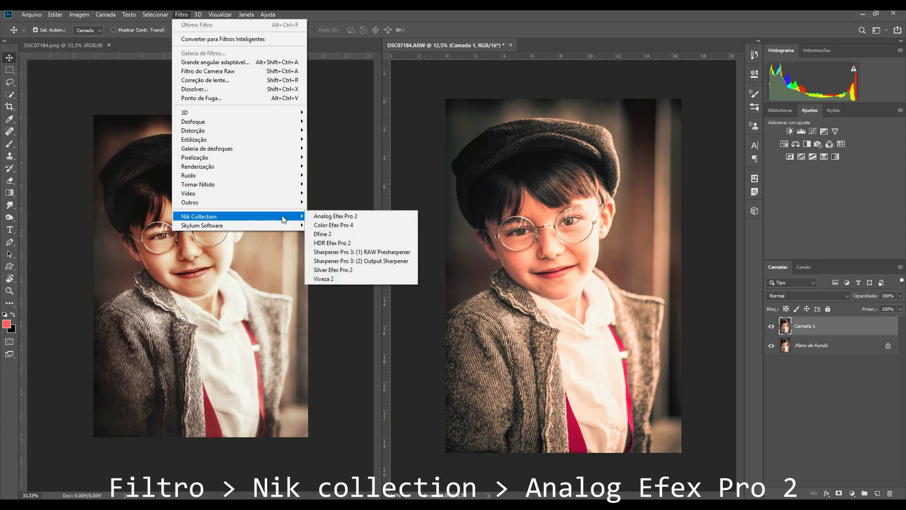
pyautogui.click(322, 218)
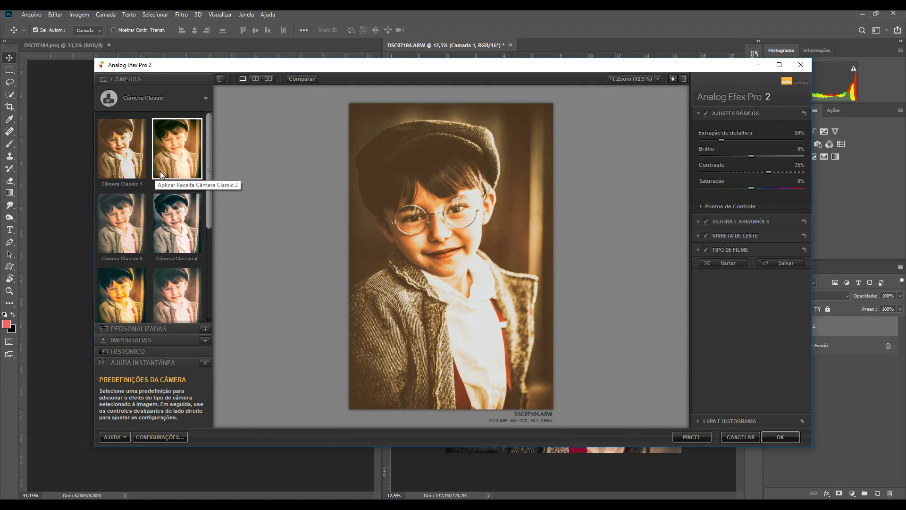
# - Start a custom Kit da câmera with Ajustes básicos, setting Contraste to about 30%
pyautogui.click(205, 98)
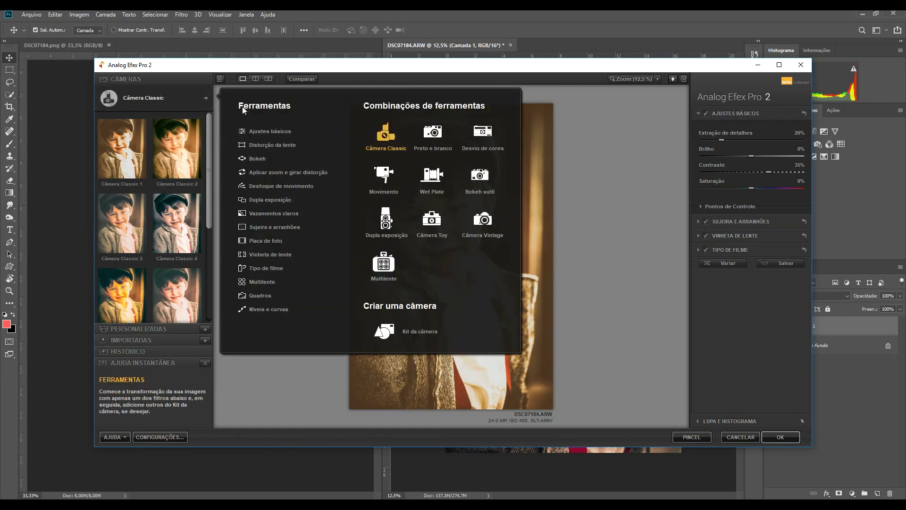
pyautogui.click(271, 129)
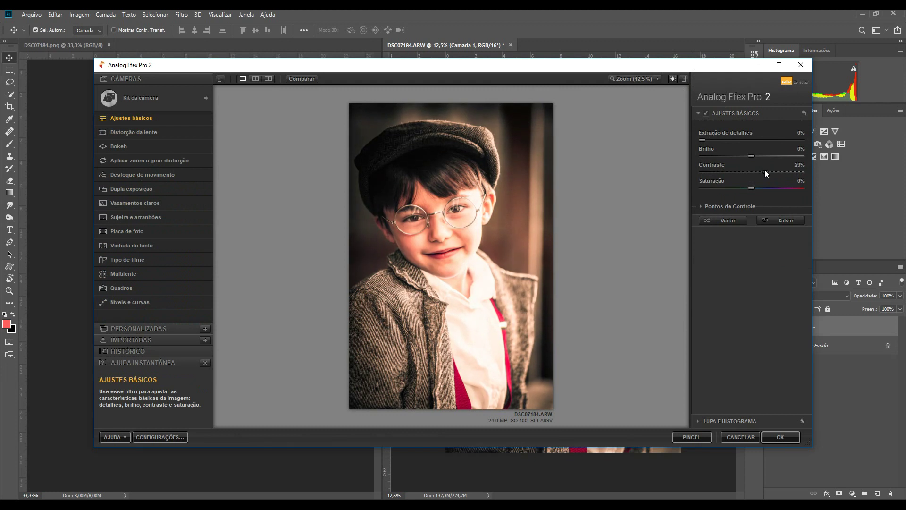
pyautogui.moveTo(773, 170); pyautogui.dragTo(767, 168)
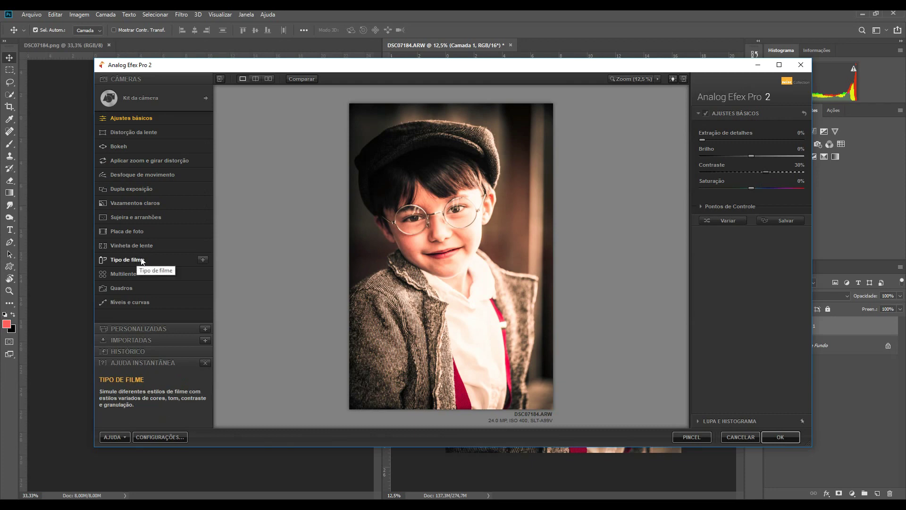
# - Add a Frio Tipo de filme (preset 3), faded toward Esmaecido at 55% intensity, and apply it
pyautogui.click(203, 259)
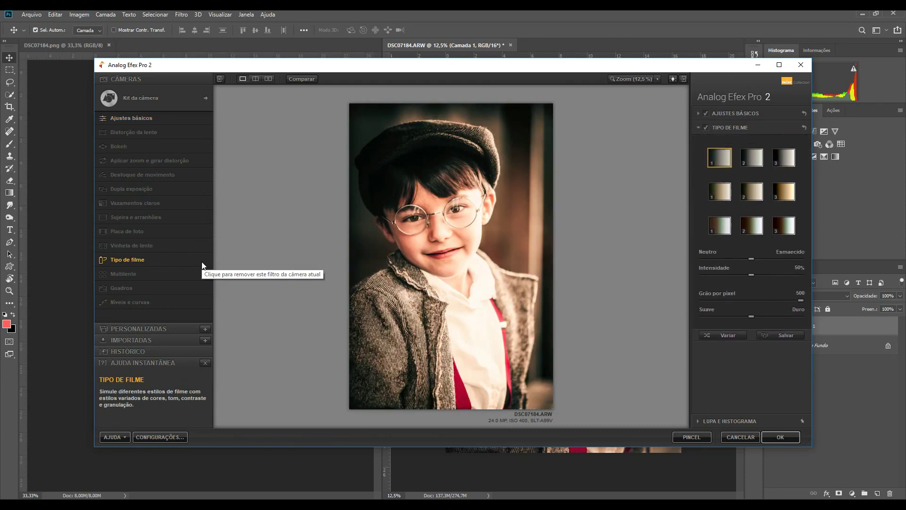
pyautogui.click(706, 113)
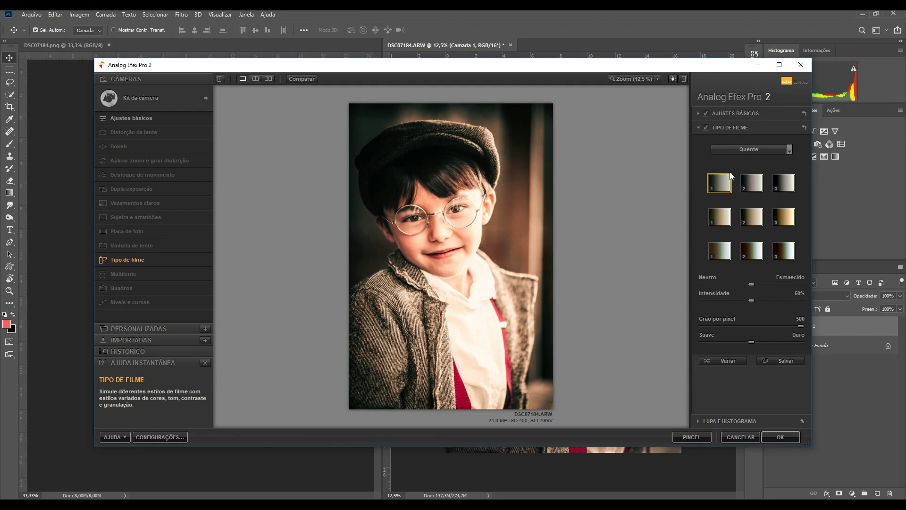
pyautogui.click(744, 152)
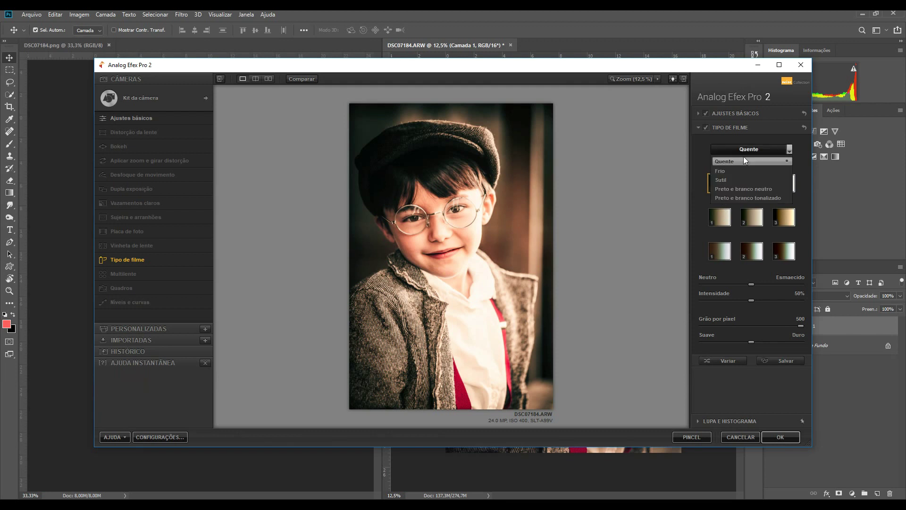
pyautogui.click(737, 171)
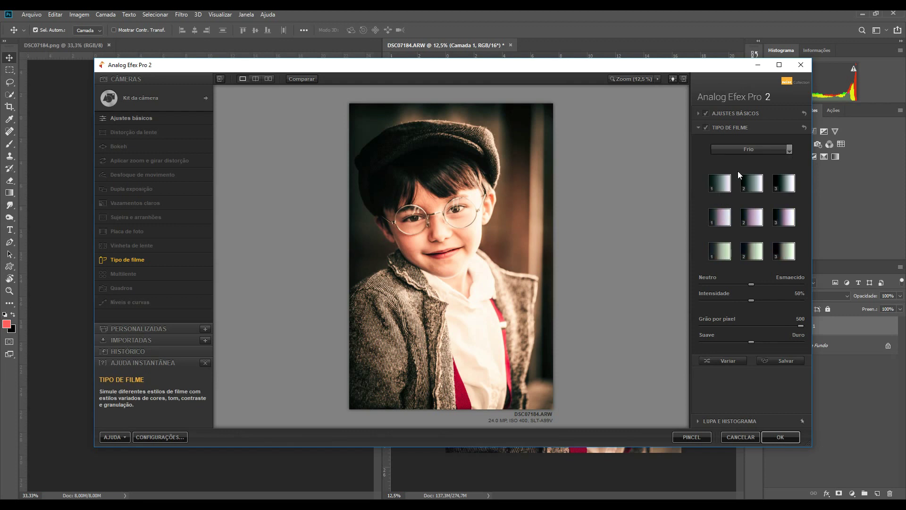
pyautogui.click(788, 254)
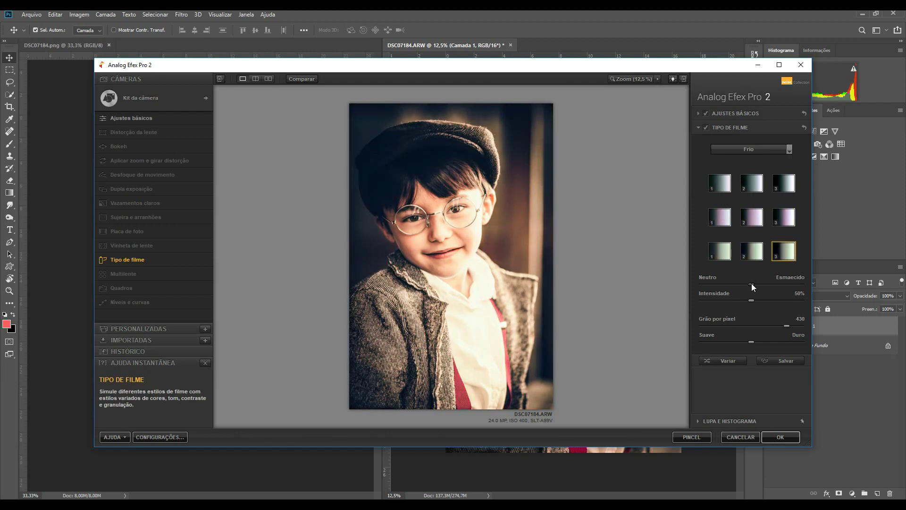
pyautogui.moveTo(709, 295); pyautogui.dragTo(778, 293)
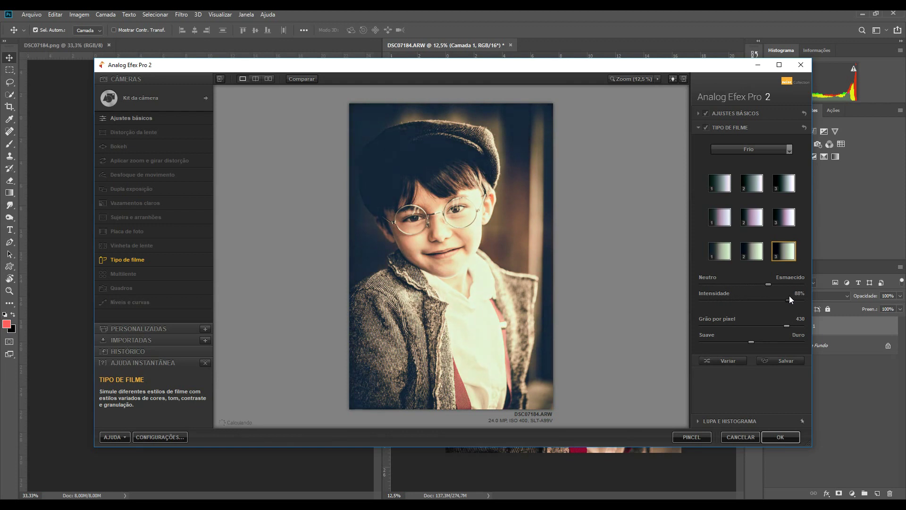
pyautogui.moveTo(752, 301)
pyautogui.mouseDown()
pyautogui.moveTo(738, 301)
pyautogui.moveTo(757, 301)
pyautogui.mouseUp()
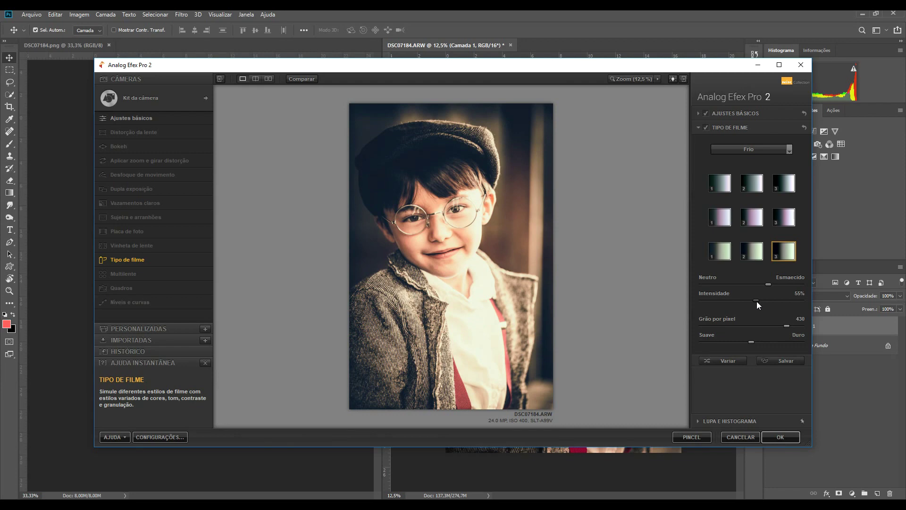
pyautogui.click(780, 436)
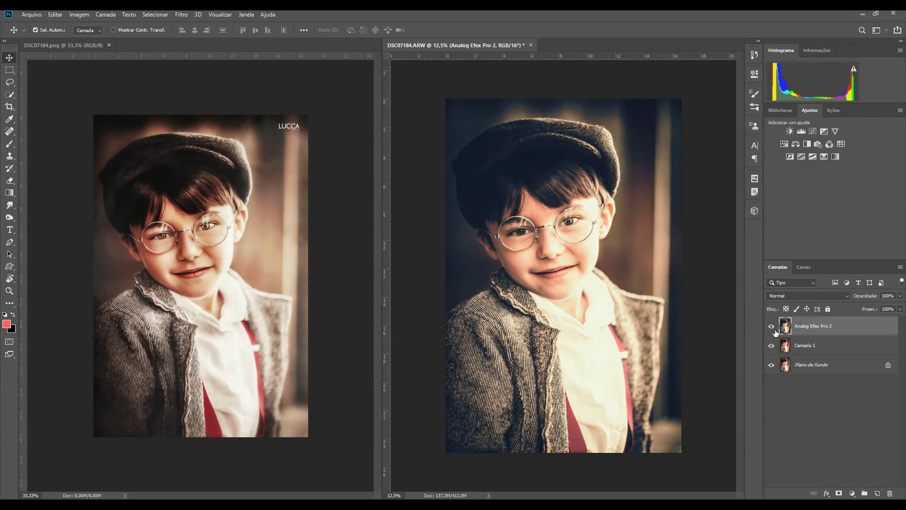
# - Delete the leftover Camada 1 layer, select the Analog Efex Pro 2 layer, and zoom to the glasses
pyautogui.keyDown('alt'); pyautogui.click(772, 366); pyautogui.keyUp('alt')
pyautogui.keyDown('alt'); pyautogui.click(772, 366); pyautogui.keyUp('alt')
pyautogui.click(807, 347)
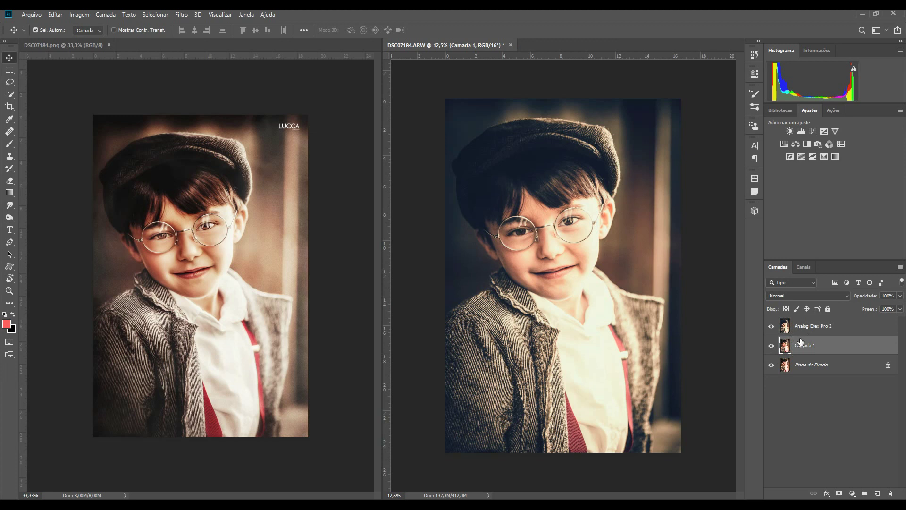
pyautogui.press('Delete')
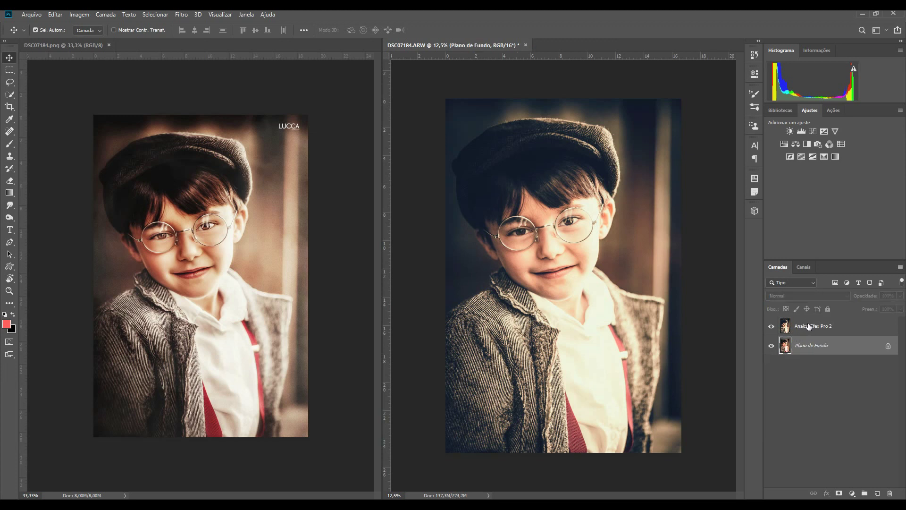
pyautogui.click(808, 326)
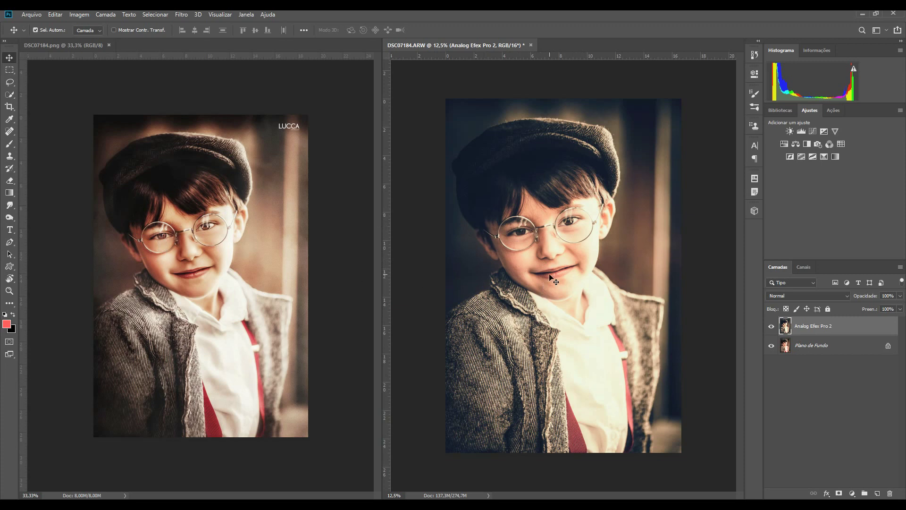
pyautogui.press('z')
pyautogui.click(563, 245)
# - On a new empty layer, paint both irises white with a small white brush
pyautogui.moveTo(563, 244); pyautogui.dragTo(622, 267)
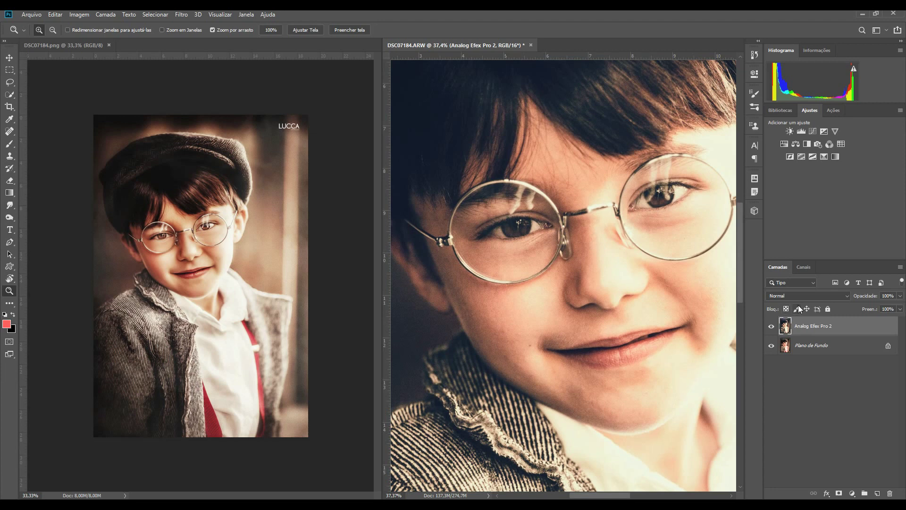
pyautogui.click(878, 493)
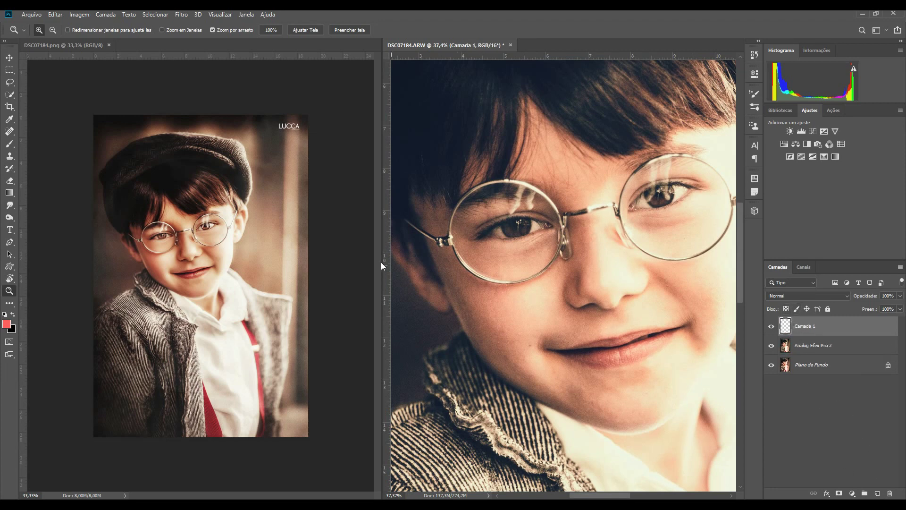
pyautogui.click(10, 144)
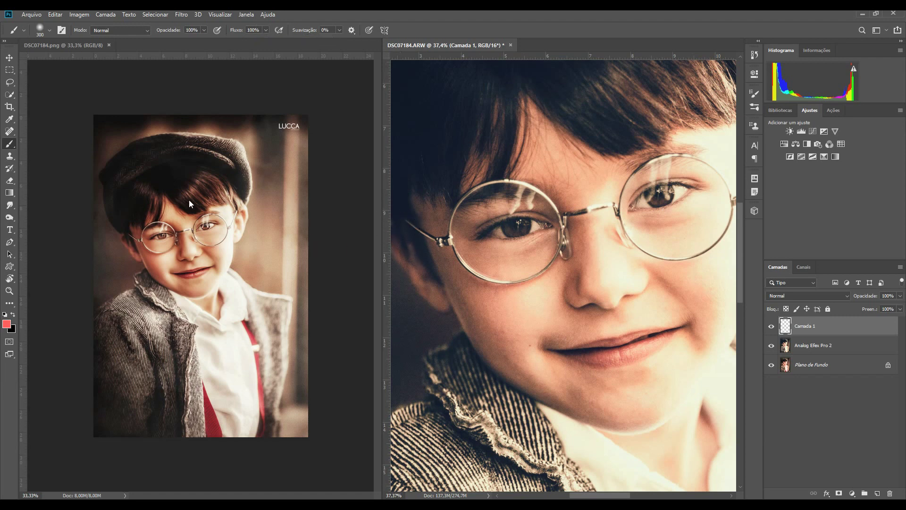
pyautogui.press('d')
pyautogui.press('x')
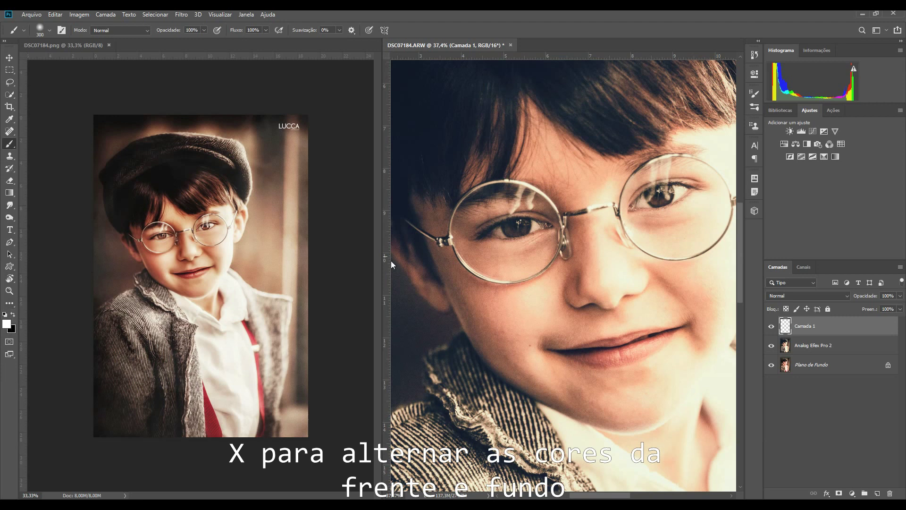
pyautogui.press('[')
pyautogui.press('[')
pyautogui.press('[')
pyautogui.press('[')
pyautogui.press('[')
pyautogui.press('[')
pyautogui.moveTo(508, 228); pyautogui.dragTo(527, 226)
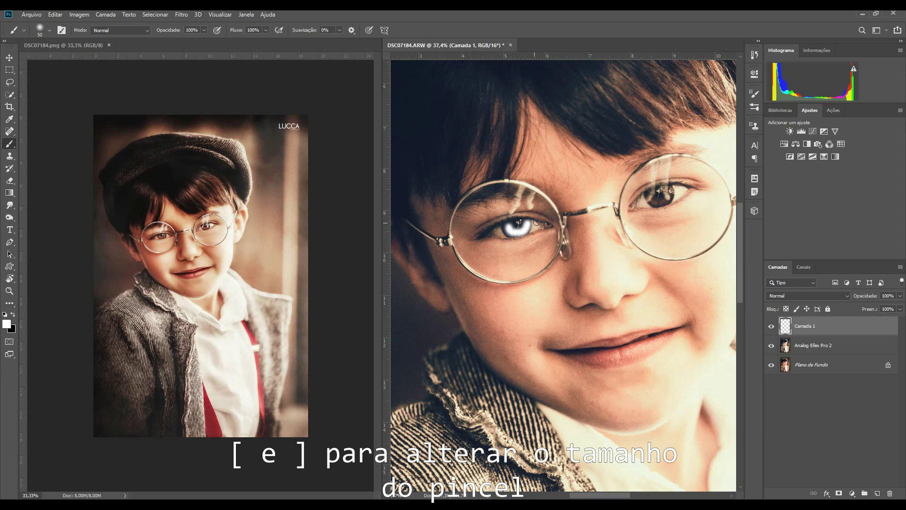
pyautogui.moveTo(653, 192)
pyautogui.mouseDown()
pyautogui.moveTo(669, 194)
pyautogui.moveTo(653, 195)
pyautogui.moveTo(656, 185)
pyautogui.mouseUp()
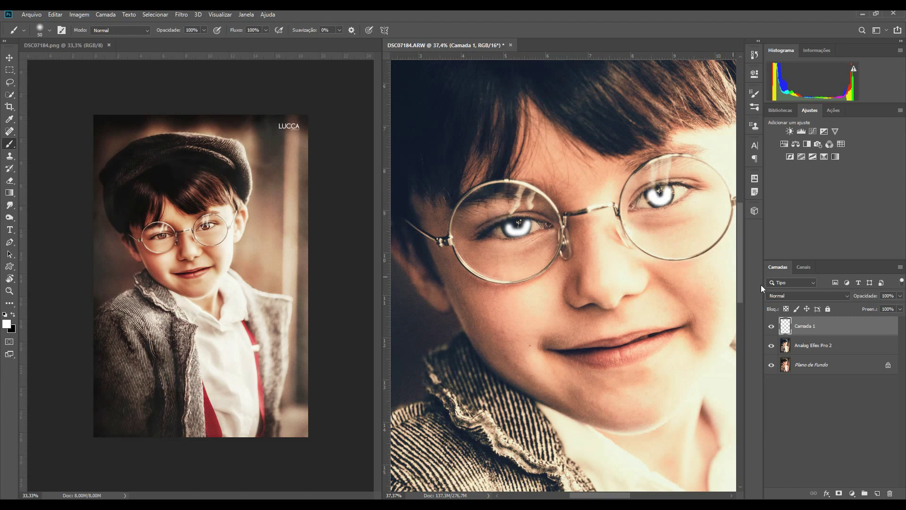
# - Set Camada 1 to Sobrepor, then duplicate it as Camada 1 copiar at 60% opacity
pyautogui.click(812, 294)
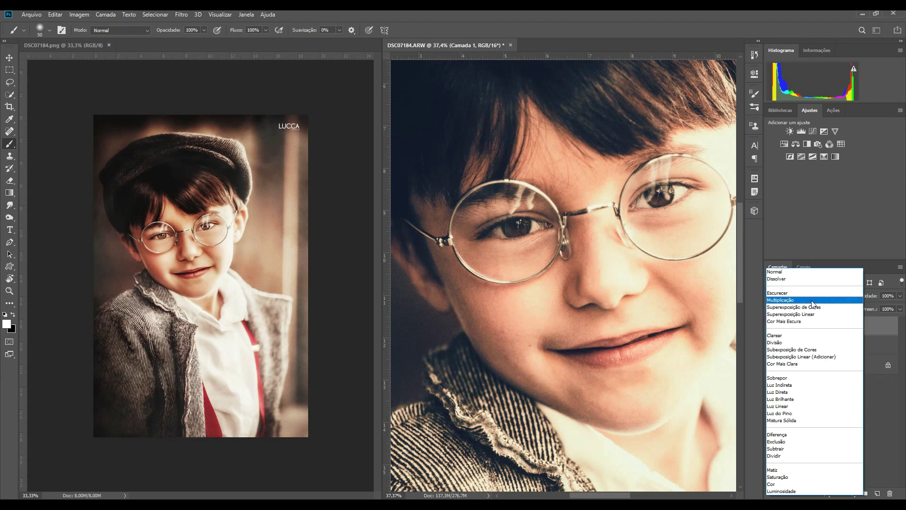
pyautogui.click(803, 378)
pyautogui.click(771, 328)
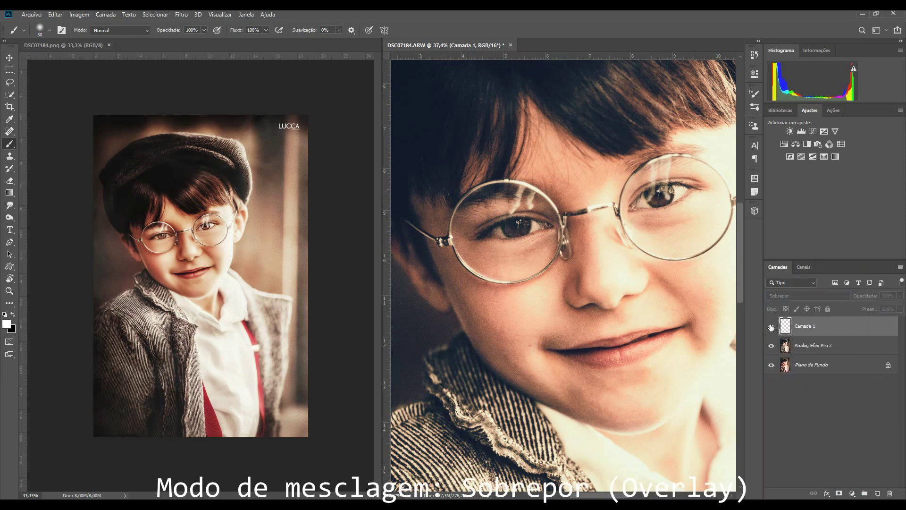
pyautogui.click(771, 328)
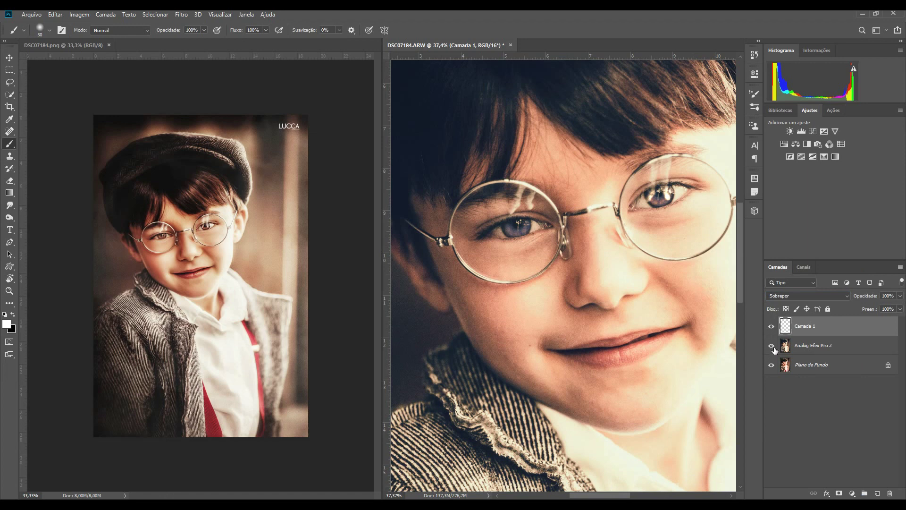
pyautogui.hotkey('ctrl', 'j')
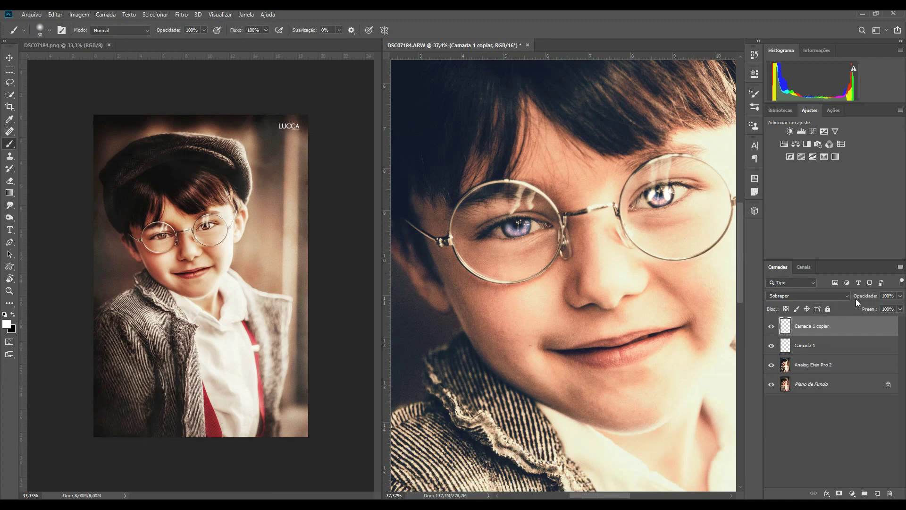
pyautogui.moveTo(868, 296); pyautogui.dragTo(855, 298)
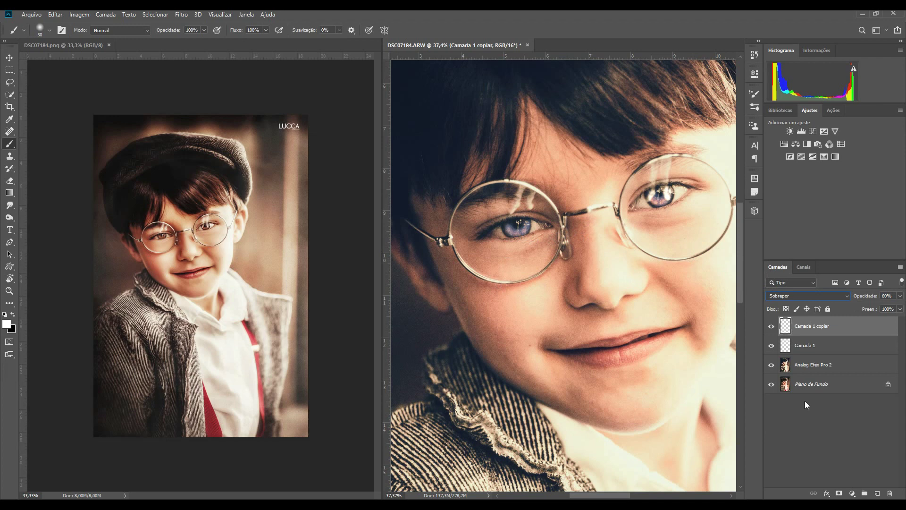
# - Add an a05a3f Solid Color fill layer and fill its mask with black
pyautogui.click(852, 492)
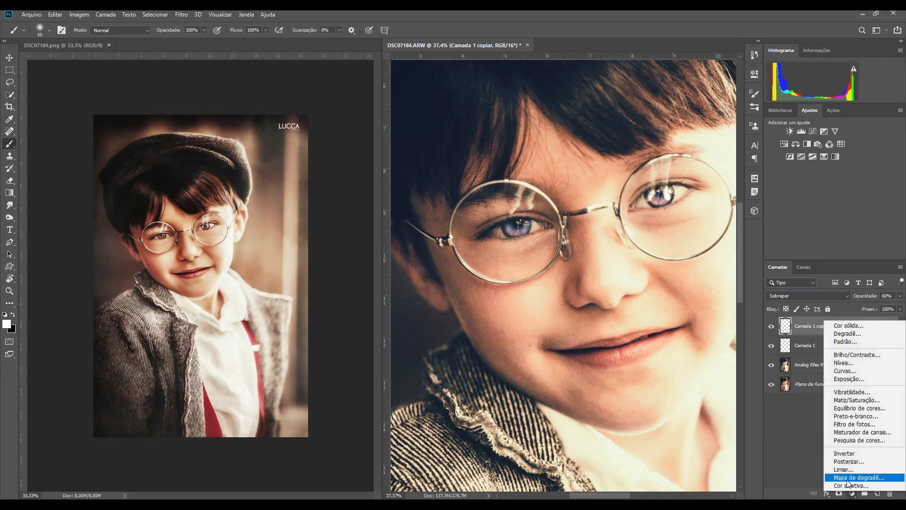
pyautogui.click(850, 324)
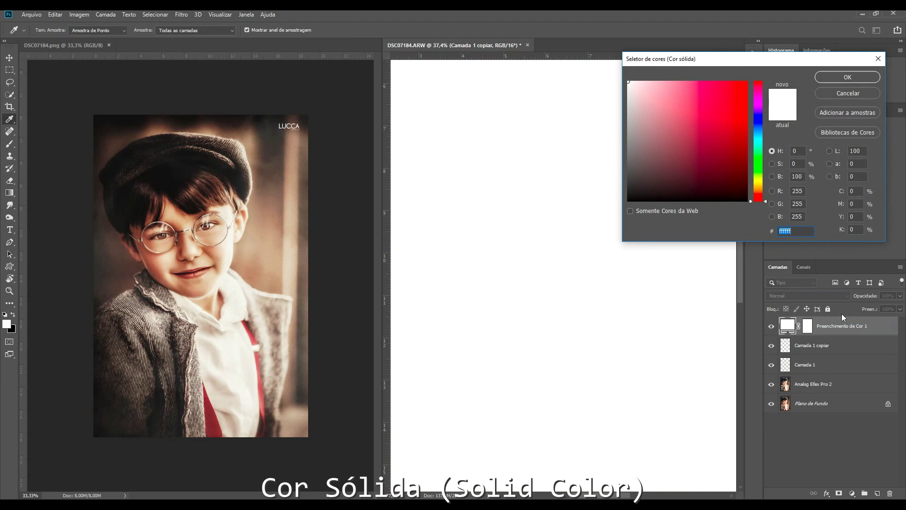
pyautogui.write('a')
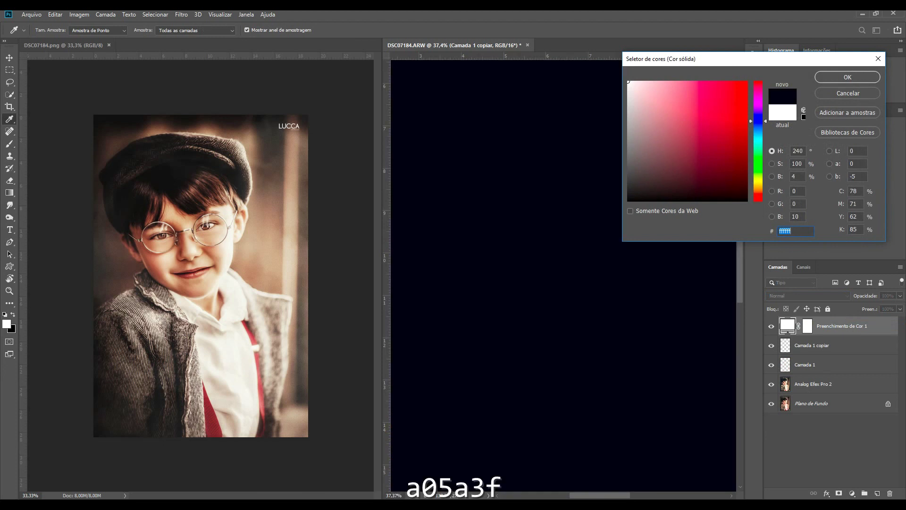
pyautogui.write('05')
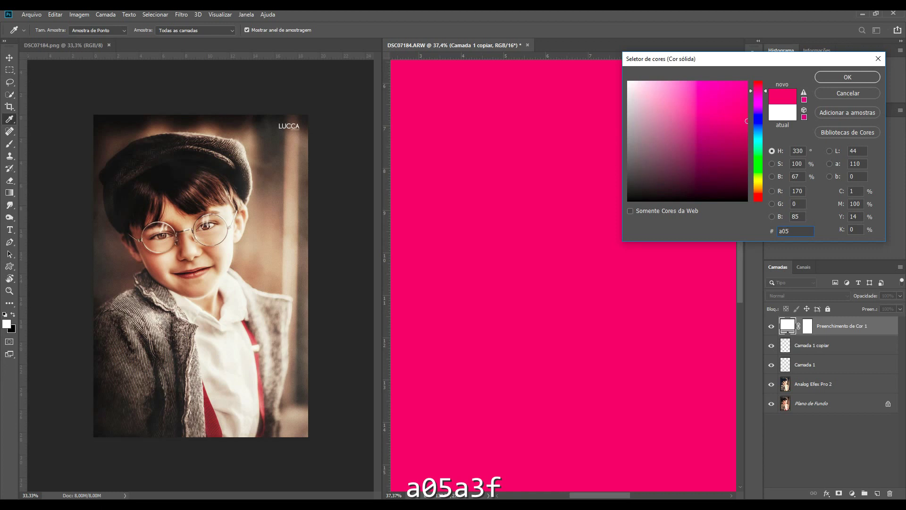
pyautogui.write('a3f')
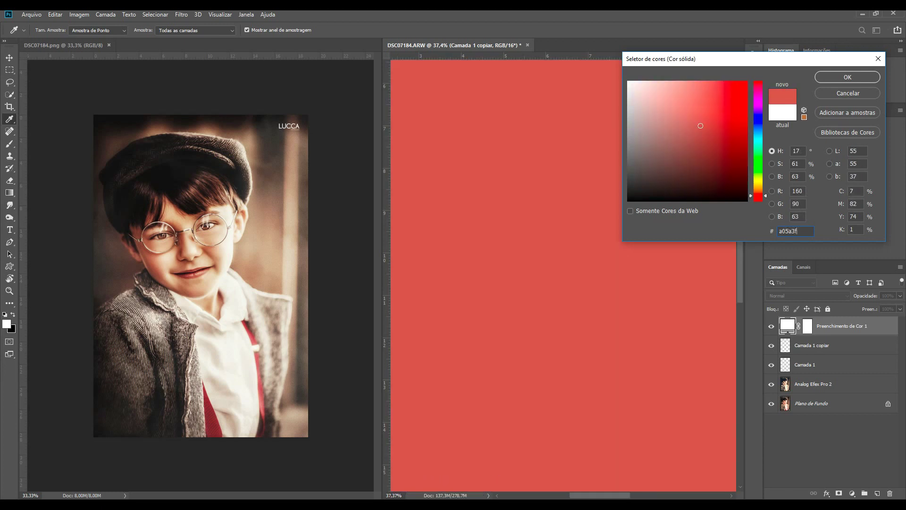
pyautogui.press('Return')
pyautogui.click(808, 329)
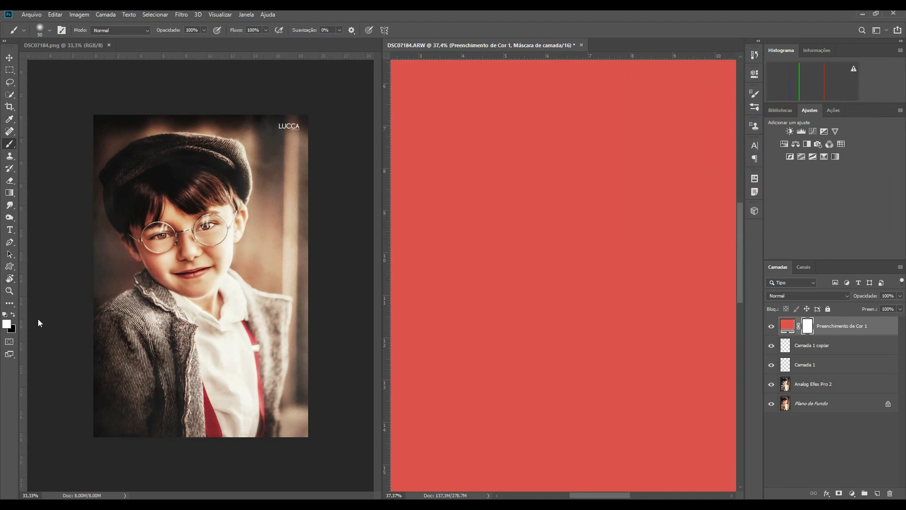
pyautogui.hotkey('ctrl', 'BackSpace')
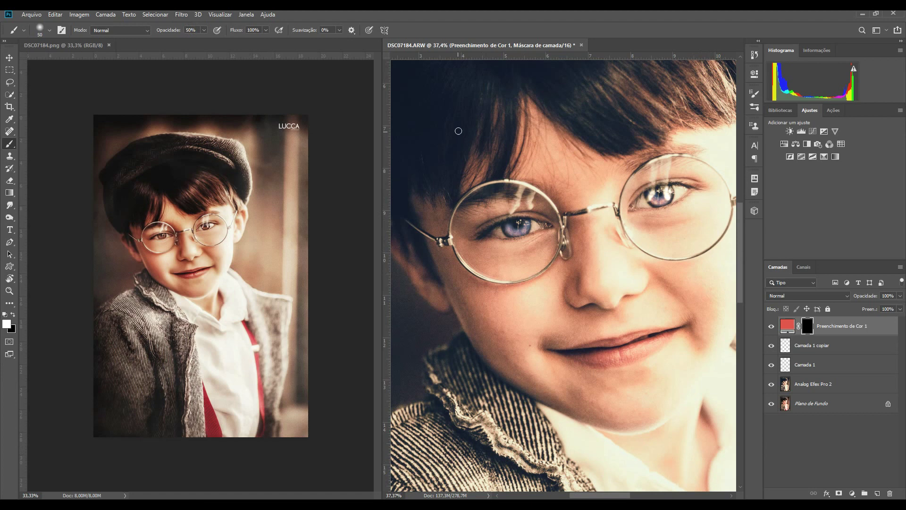
# - Paint the red tint back onto both irises through the mask with a small brush
pyautogui.press(']')
pyautogui.press(']')
pyautogui.press(']')
pyautogui.press('[')
pyautogui.press('[')
pyautogui.press('[')
pyautogui.moveTo(502, 231)
pyautogui.mouseDown()
pyautogui.moveTo(525, 225)
pyautogui.moveTo(508, 231)
pyautogui.mouseUp()
pyautogui.moveTo(668, 190); pyautogui.dragTo(653, 198)
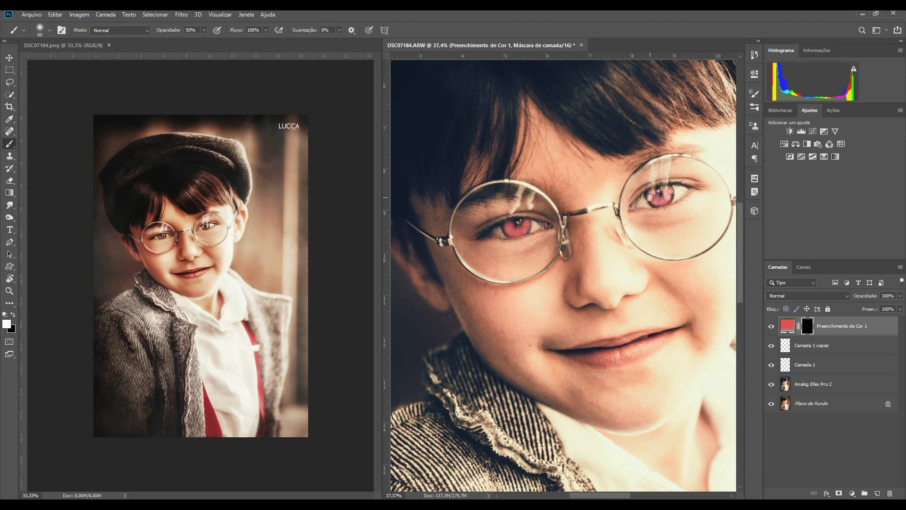
# - Blend the red fill in Multiplicação at lowered opacity and zoom out to the whole portrait
pyautogui.click(818, 295)
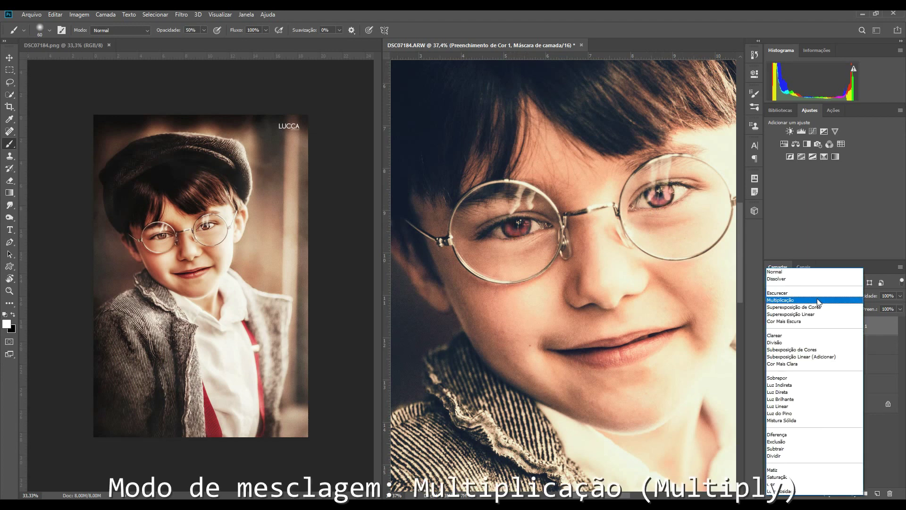
pyautogui.click(818, 300)
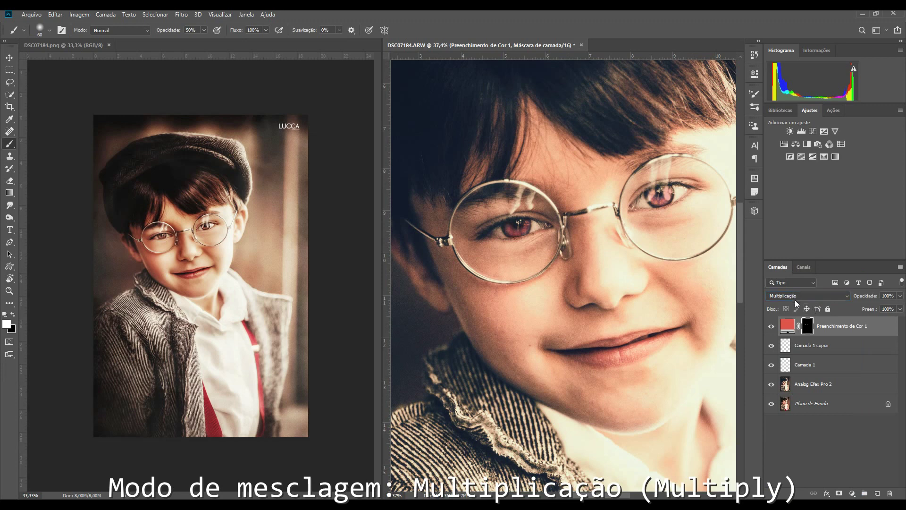
pyautogui.moveTo(862, 296); pyautogui.dragTo(850, 296)
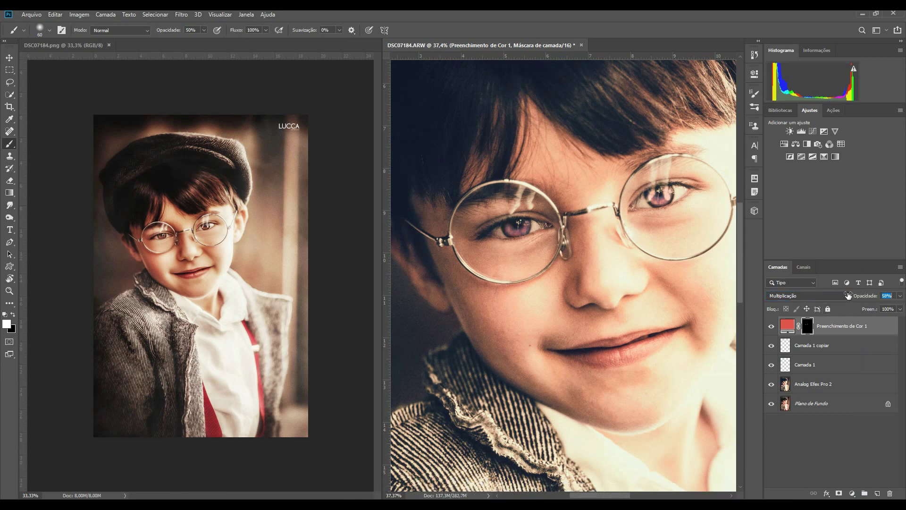
pyautogui.moveTo(851, 296); pyautogui.dragTo(844, 291)
pyautogui.hotkey('ctrl', '-')
pyautogui.hotkey('ctrl', '-')
pyautogui.hotkey('ctrl', '-')
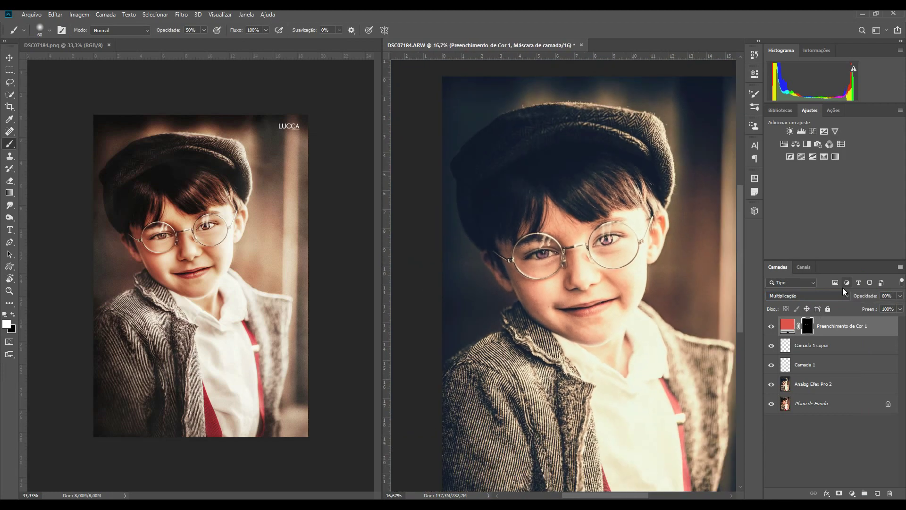
# - Set the tint to 70% opacity and group the three eye layers as 'Olhos'
pyautogui.press('v')
pyautogui.press('7')
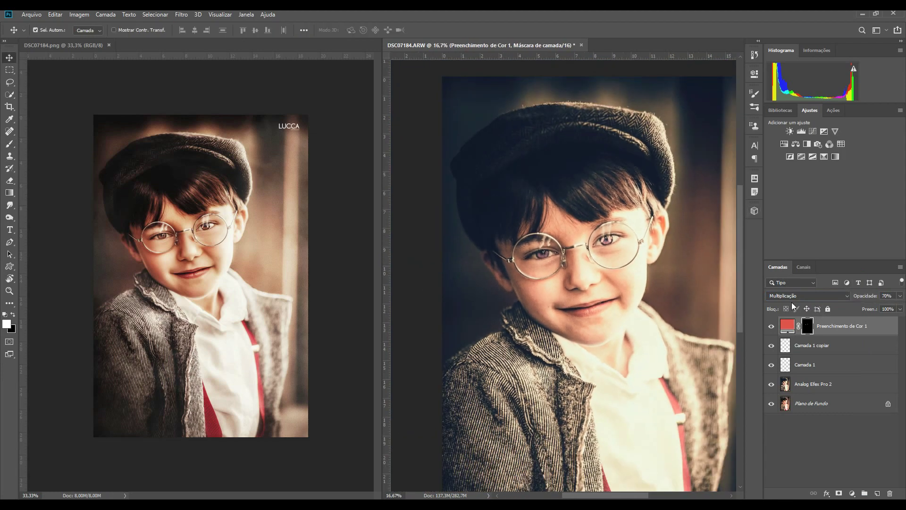
pyautogui.keyDown('shift'); pyautogui.click(835, 367); pyautogui.keyUp('shift')
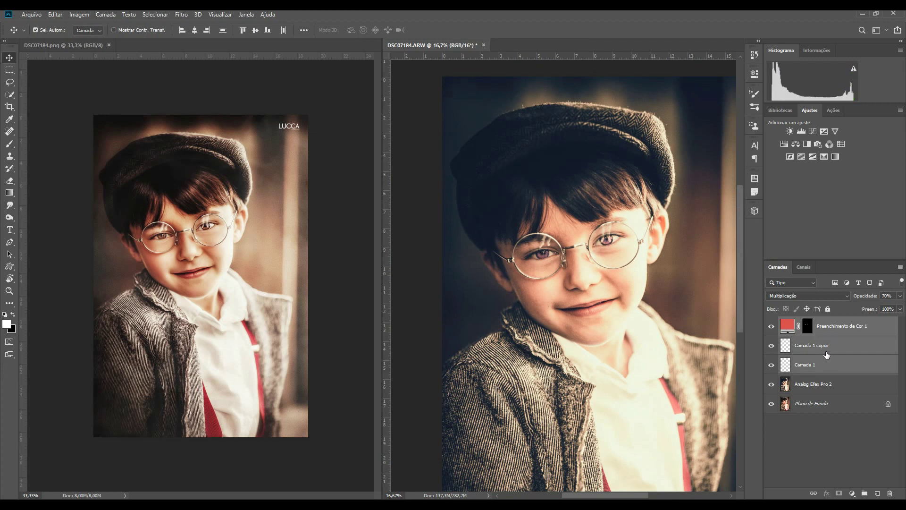
pyautogui.hotkey('ctrl', 'g')
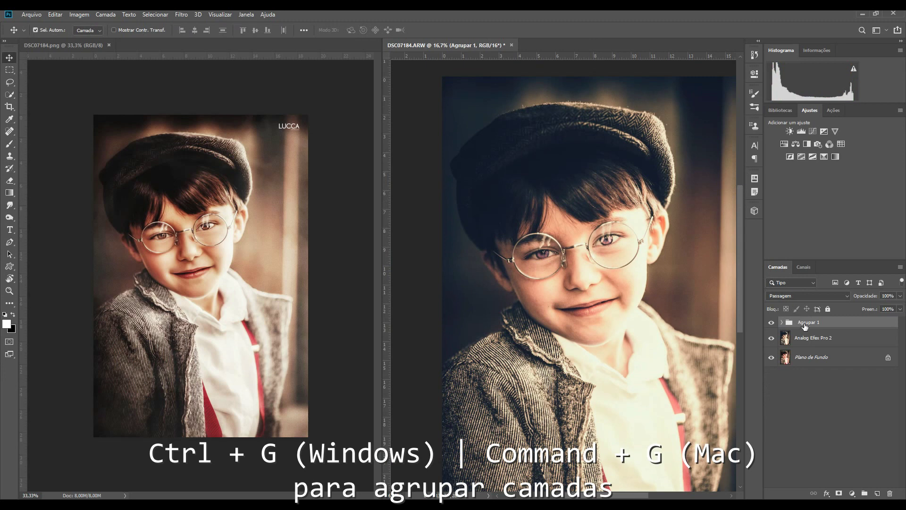
pyautogui.doubleClick(805, 323)
pyautogui.write('Olhos')
pyautogui.press('Return')
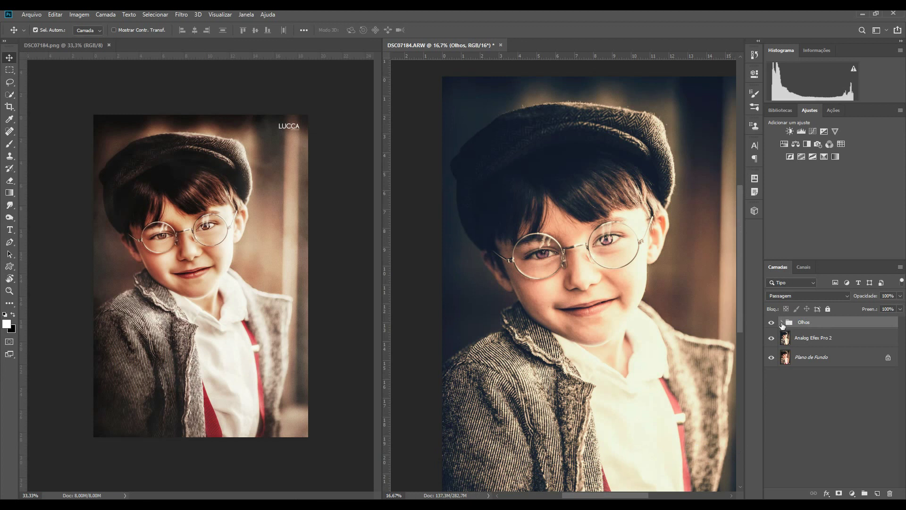
# - Ready a 10%-opacity, size-100 brush on the red fill's mask and compare with the tint hidden
pyautogui.click(782, 322)
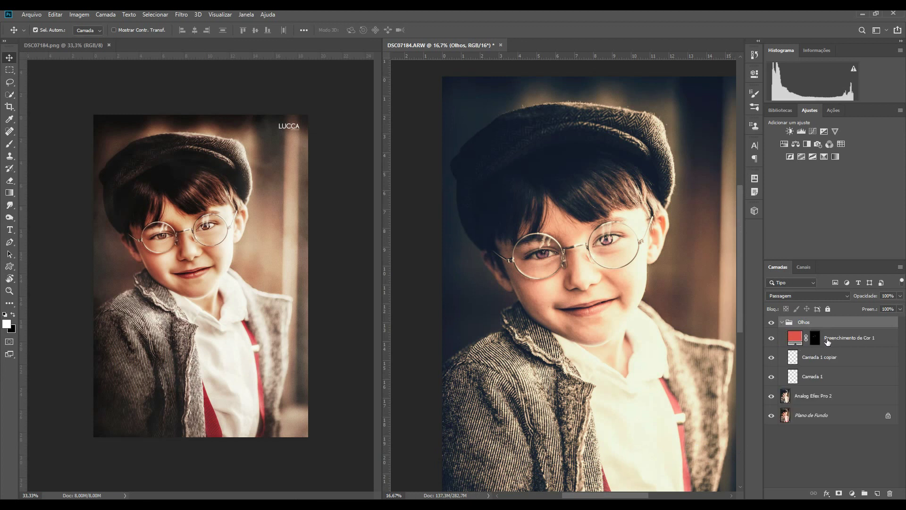
pyautogui.click(816, 341)
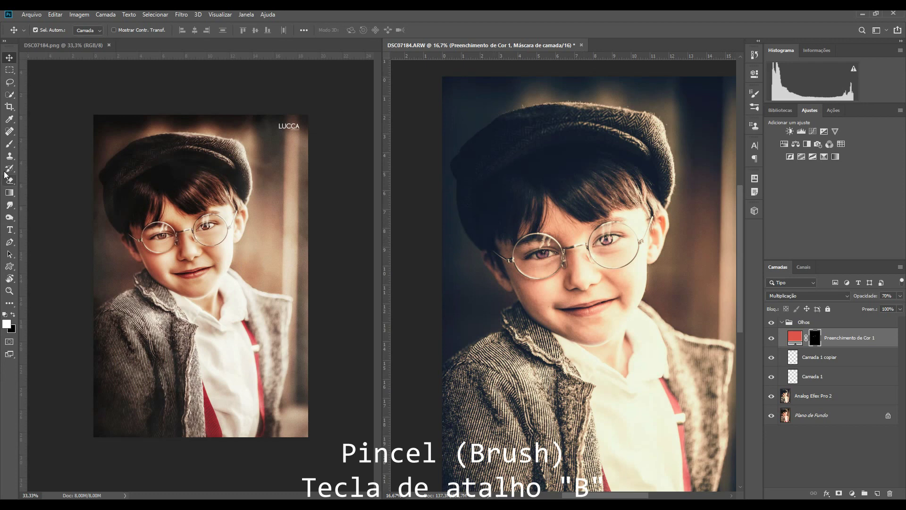
pyautogui.click(8, 145)
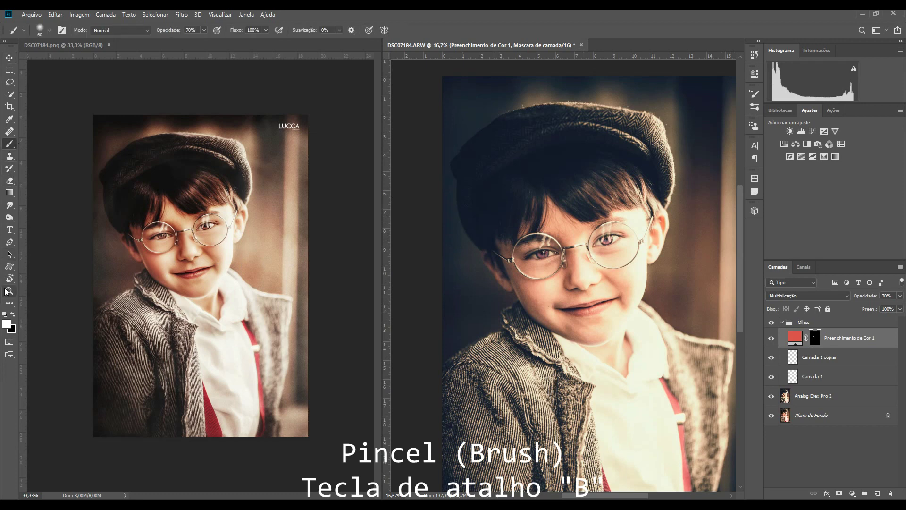
pyautogui.click(191, 29)
pyautogui.write('10')
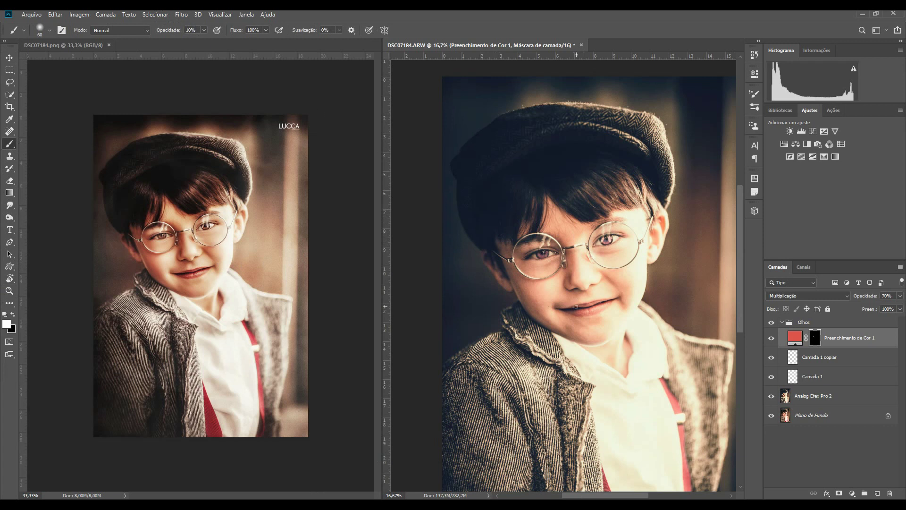
pyautogui.press(']')
pyautogui.press(']')
pyautogui.click(771, 337)
pyautogui.click(781, 322)
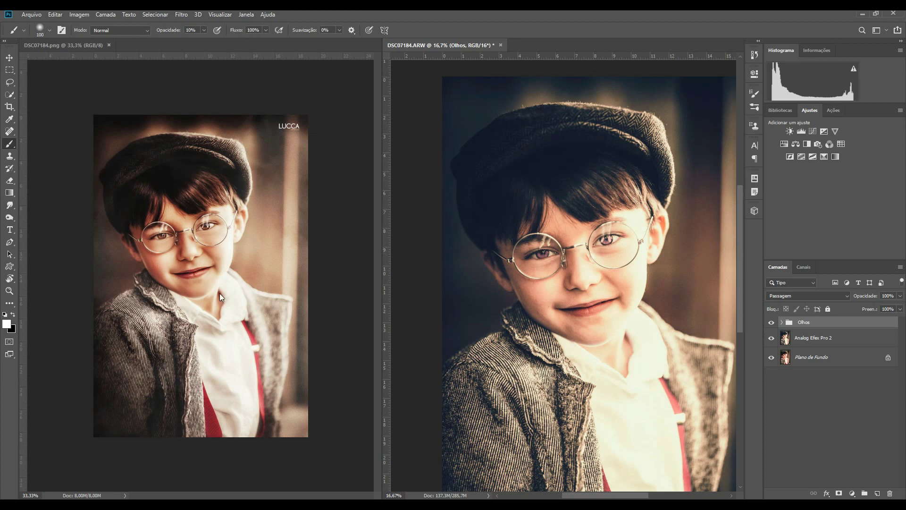
# - Add a d09464 colour fill in Luz Indireta at 40% and fill its mask black
pyautogui.click(853, 494)
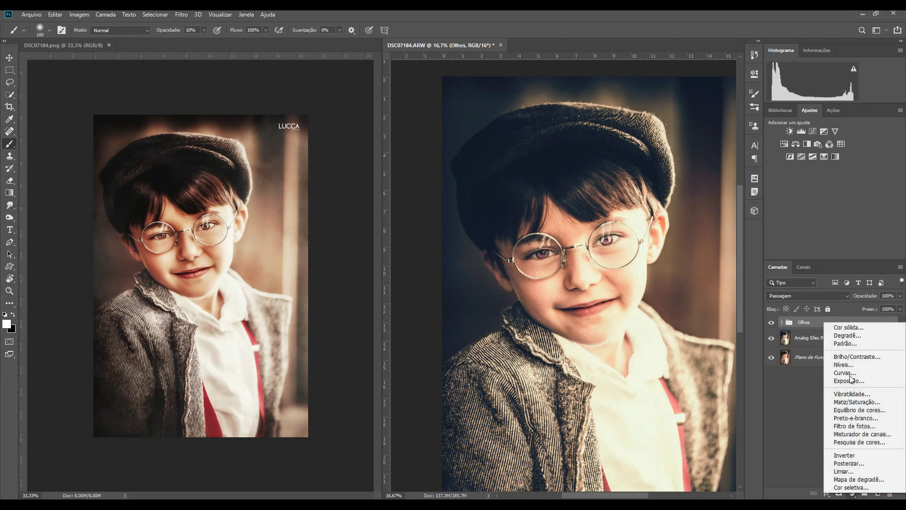
pyautogui.click(850, 325)
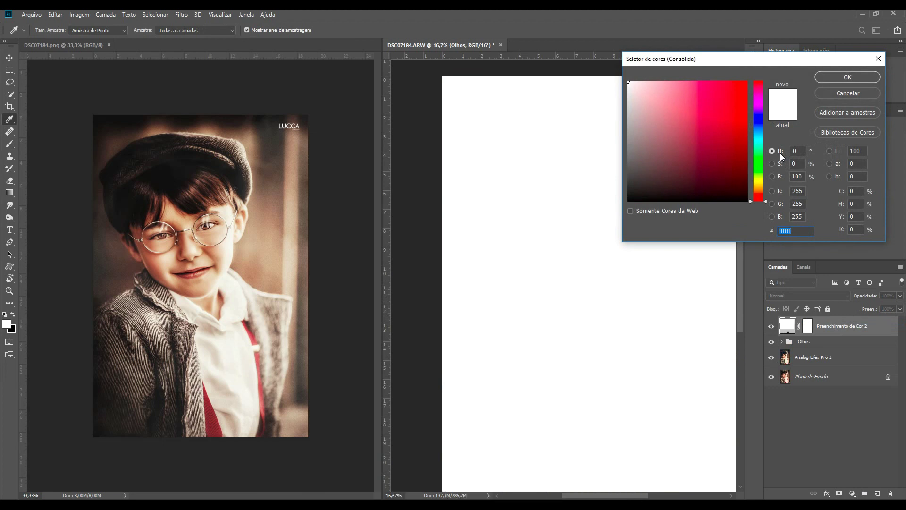
pyautogui.write('d09')
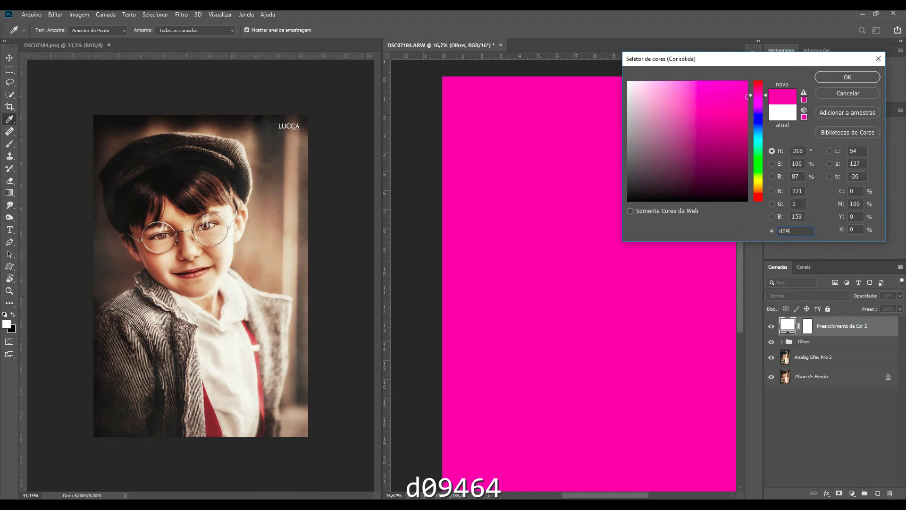
pyautogui.write('464')
pyautogui.press('Return')
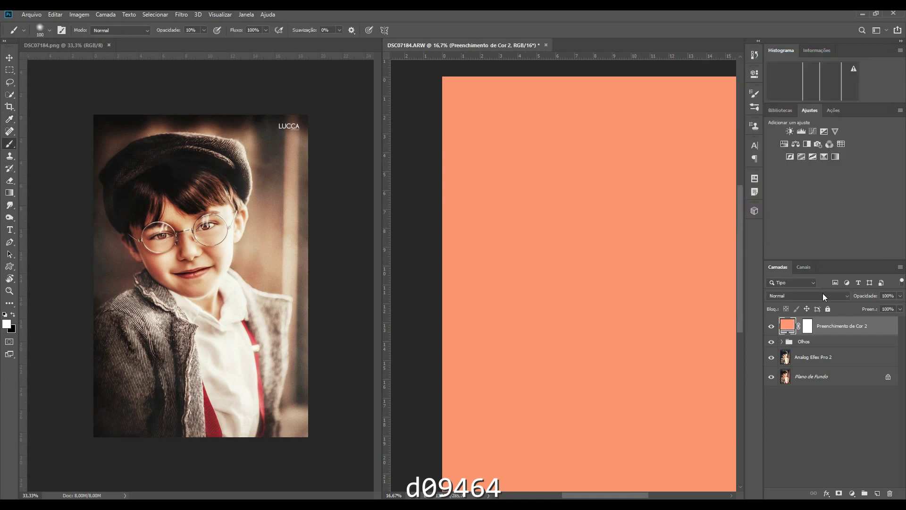
pyautogui.click(823, 293)
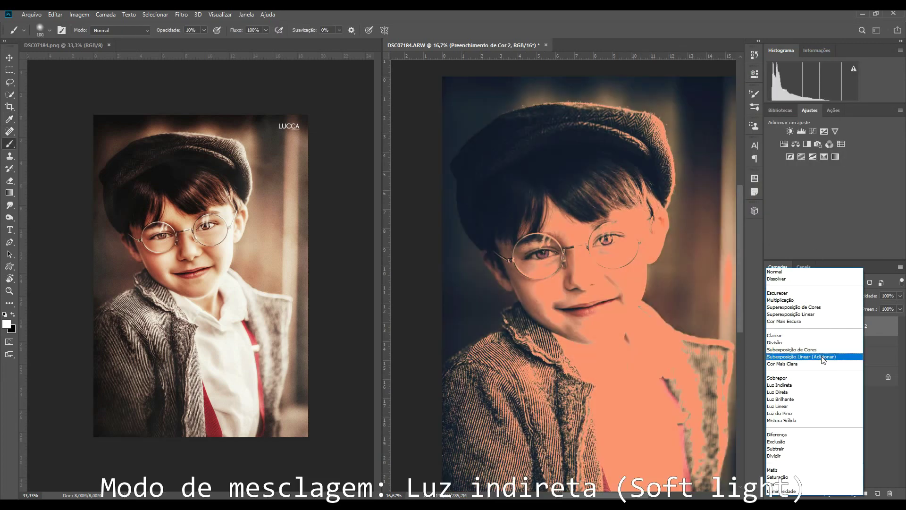
pyautogui.click(815, 385)
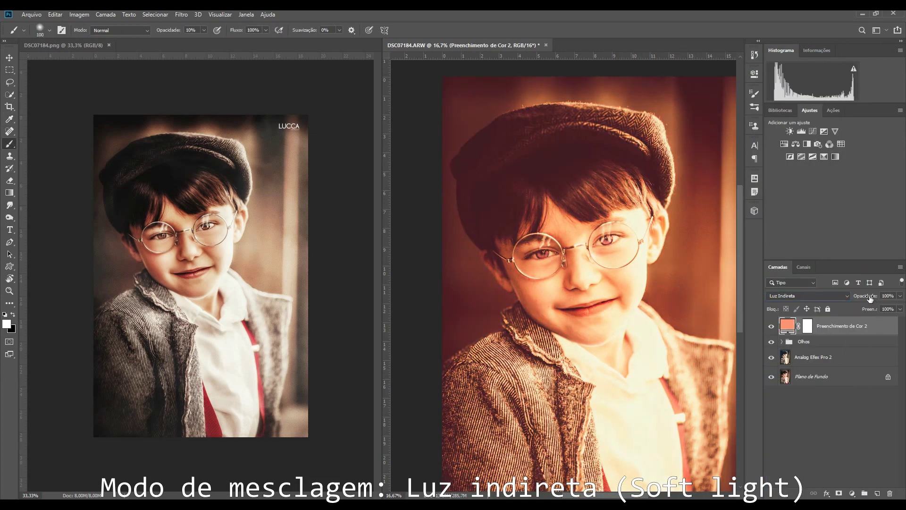
pyautogui.moveTo(868, 296); pyautogui.dragTo(842, 296)
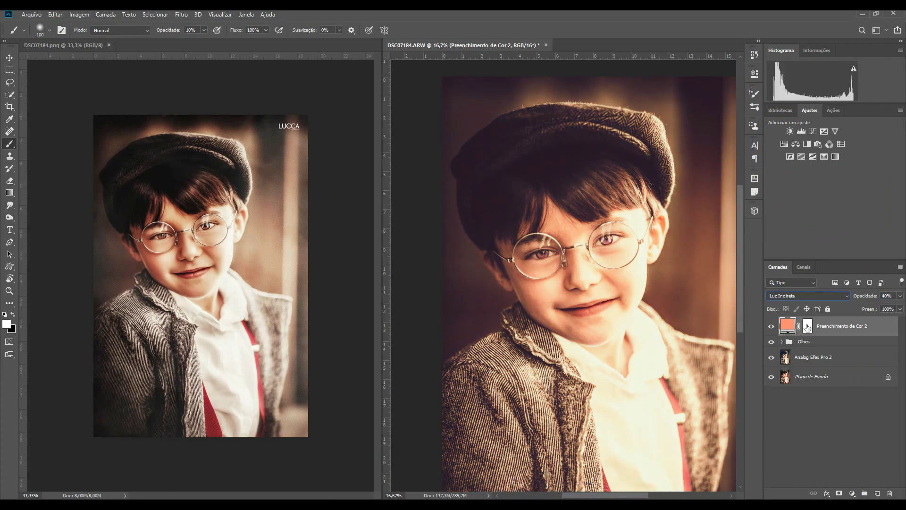
pyautogui.click(808, 325)
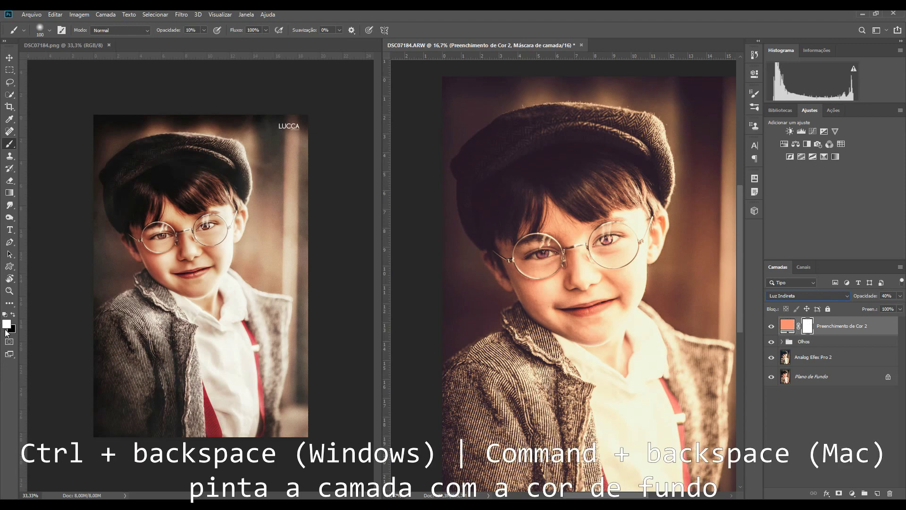
pyautogui.hotkey('ctrl', 'BackSpace')
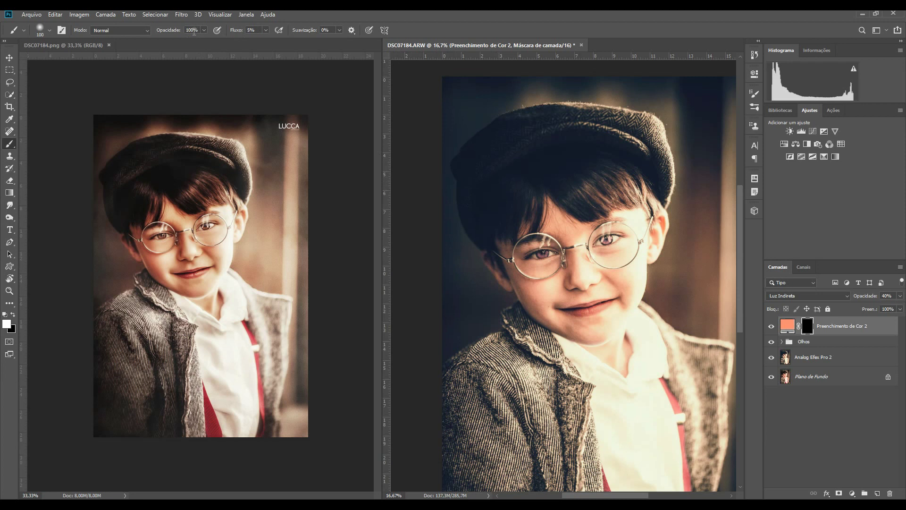
# - Paint the peach tone back onto the cheeks and face with a large soft brush, then compare
pyautogui.press('0')
pyautogui.press(']')
pyautogui.press(']')
pyautogui.press(']')
pyautogui.press('[')
pyautogui.press('[')
pyautogui.moveTo(532, 297); pyautogui.dragTo(529, 289)
pyautogui.moveTo(554, 335); pyautogui.dragTo(588, 335)
pyautogui.press('[')
pyautogui.press('[')
pyautogui.press(']')
pyautogui.press(']')
pyautogui.scroll(-3, 609, 377)
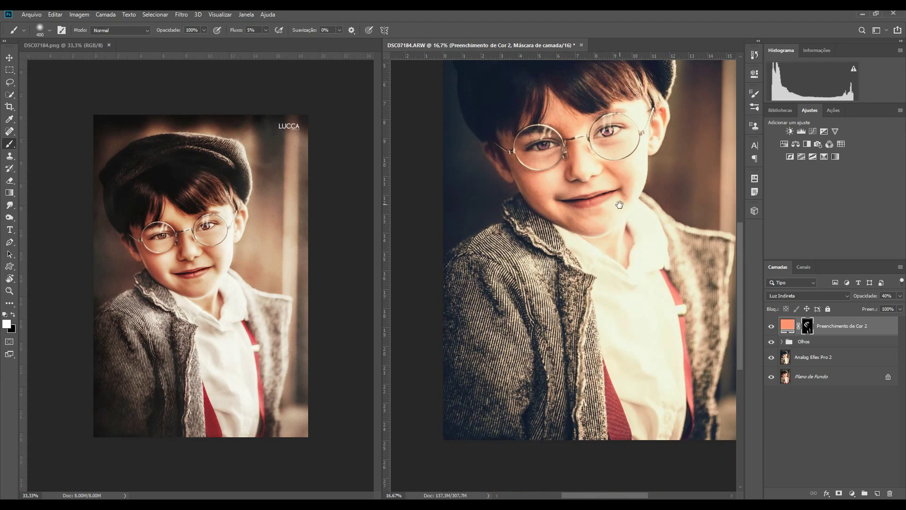
pyautogui.moveTo(620, 204); pyautogui.dragTo(623, 299)
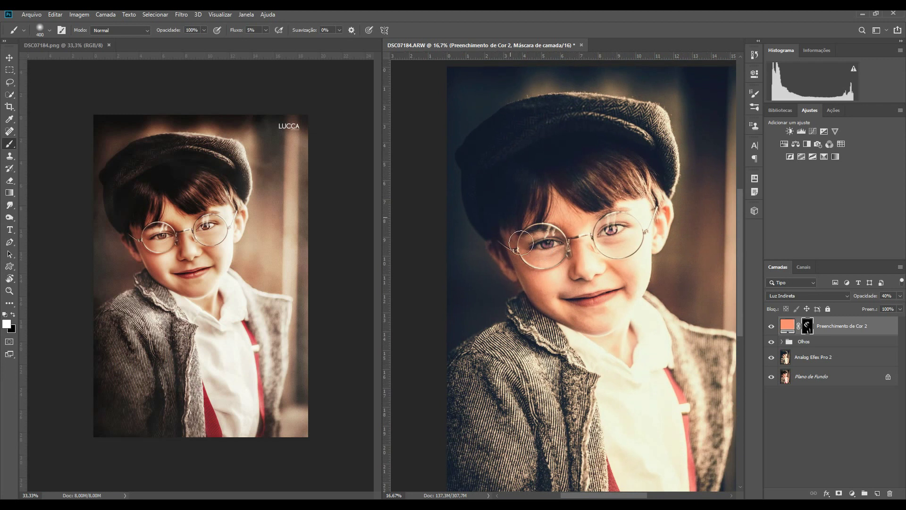
pyautogui.click(771, 327)
# - Create two Curves layers named Dodge and Burn, and raise the Dodge curve to brighten
pyautogui.click(813, 131)
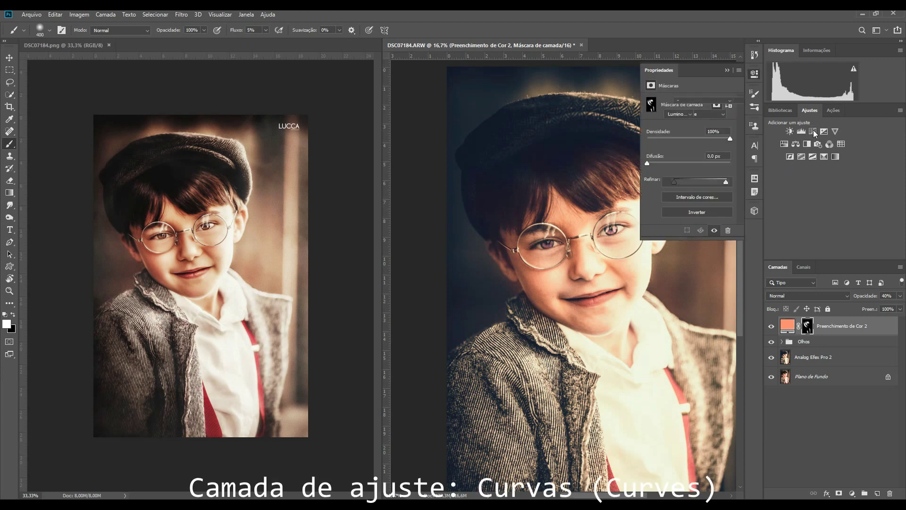
pyautogui.click(812, 132)
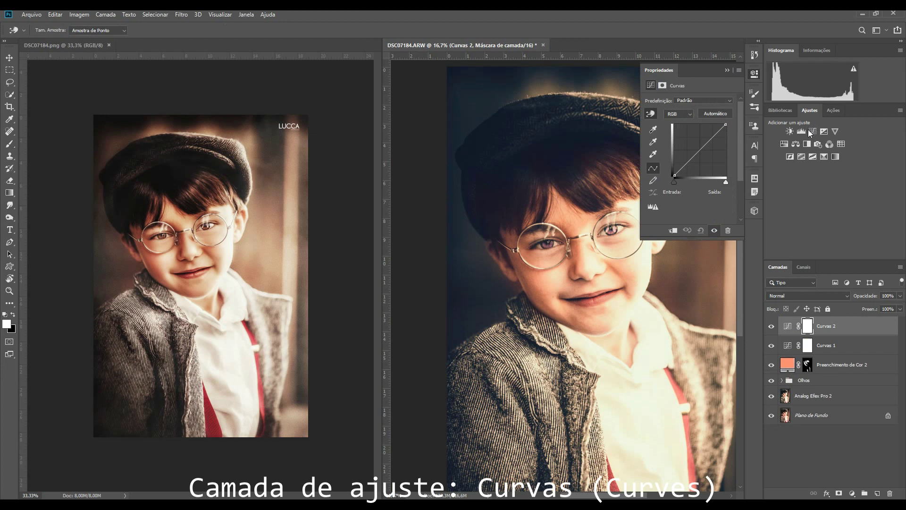
pyautogui.doubleClick(826, 345)
pyautogui.write('Do')
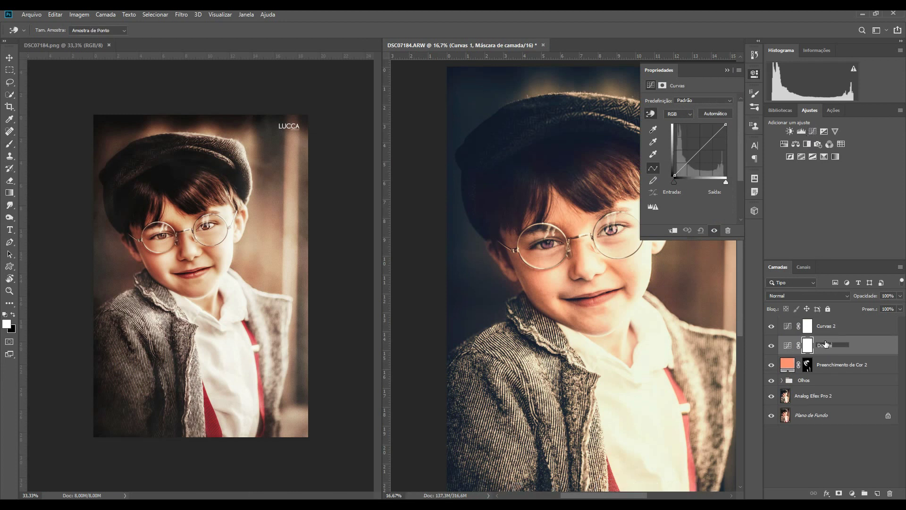
pyautogui.press('Return')
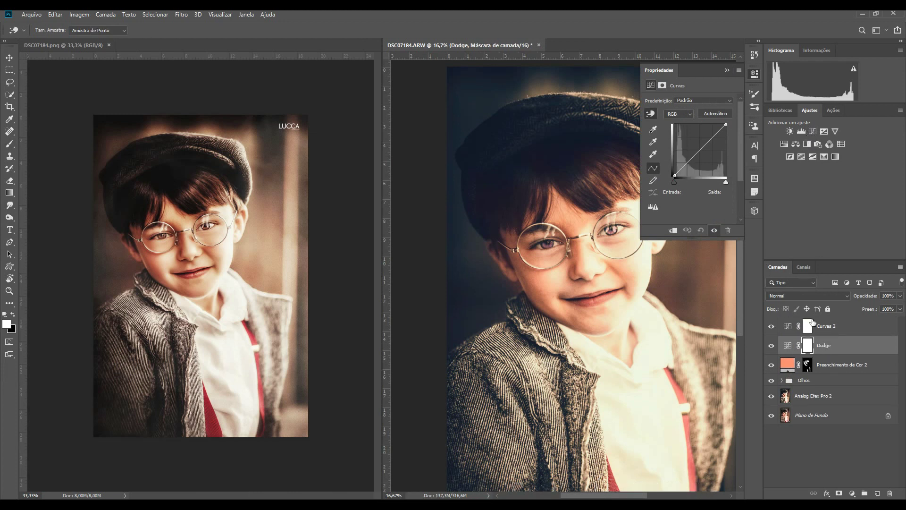
pyautogui.doubleClick(826, 326)
pyautogui.write('Burn')
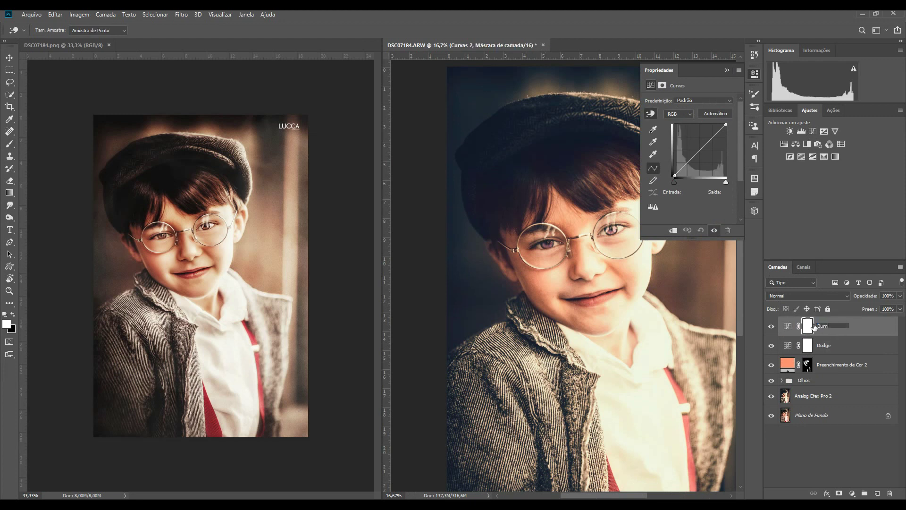
pyautogui.press('Return')
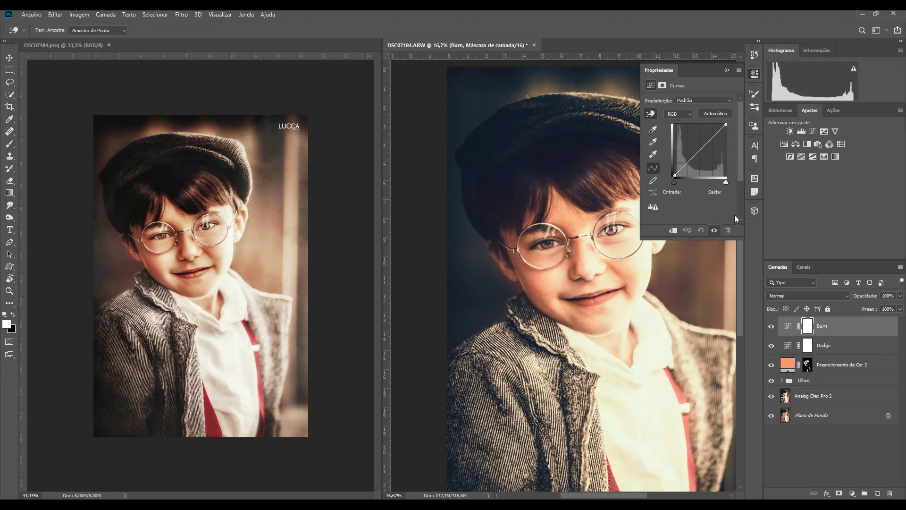
pyautogui.click(788, 348)
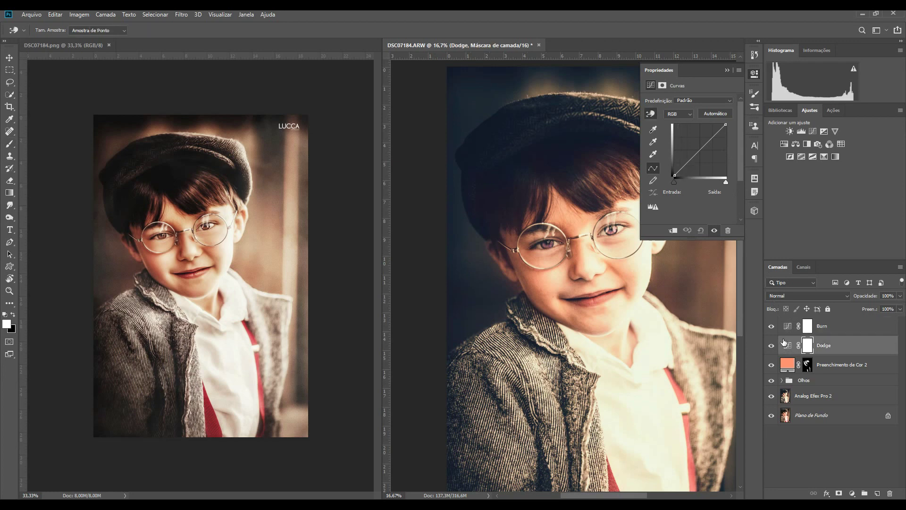
pyautogui.moveTo(698, 147); pyautogui.dragTo(693, 139)
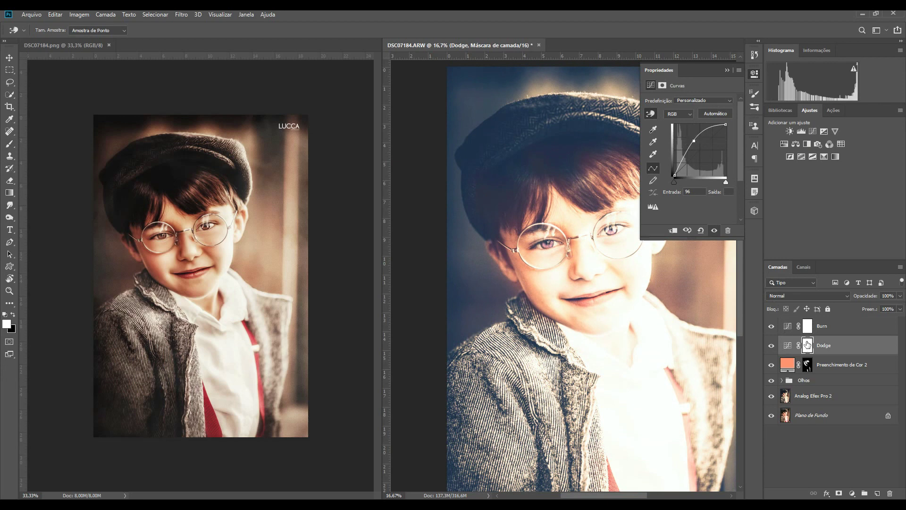
# - Fill the Dodge mask black, then pull the Burn curve's midpoint down to darken
pyautogui.hotkey('ctrl', 'BackSpace')
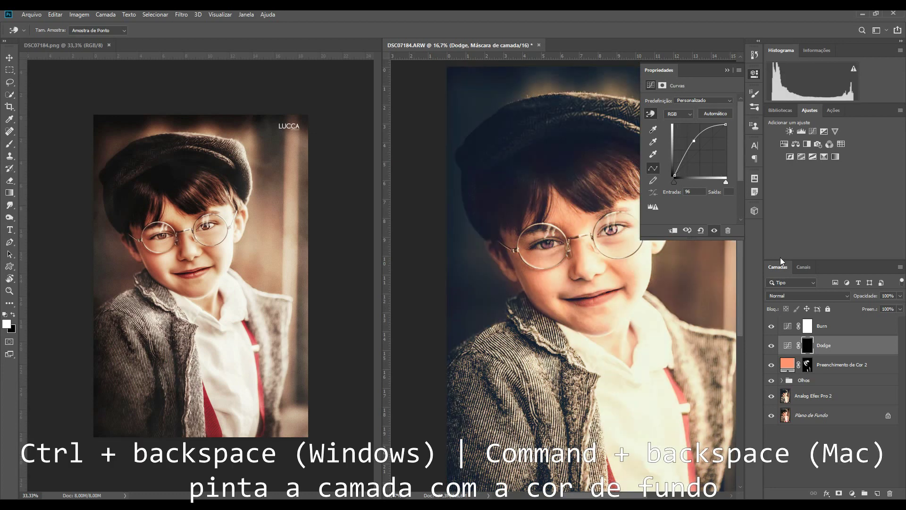
pyautogui.click(788, 326)
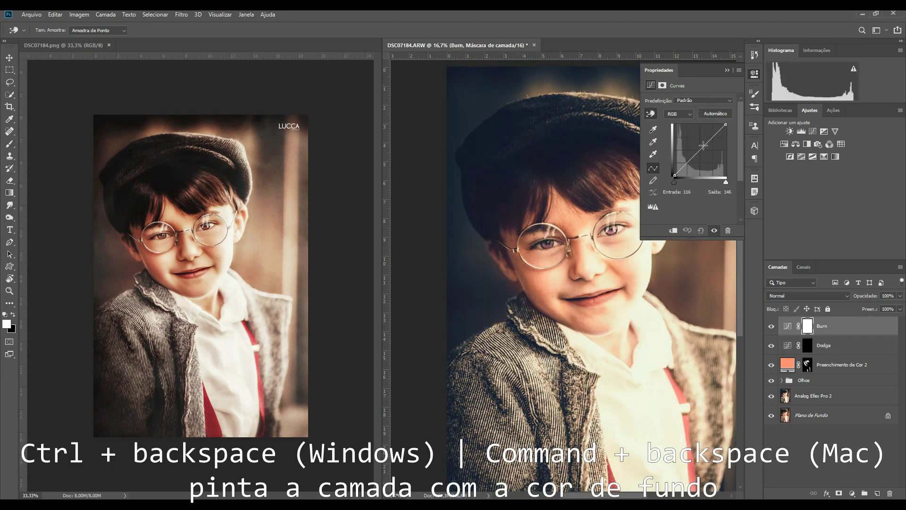
pyautogui.moveTo(702, 147); pyautogui.dragTo(711, 157)
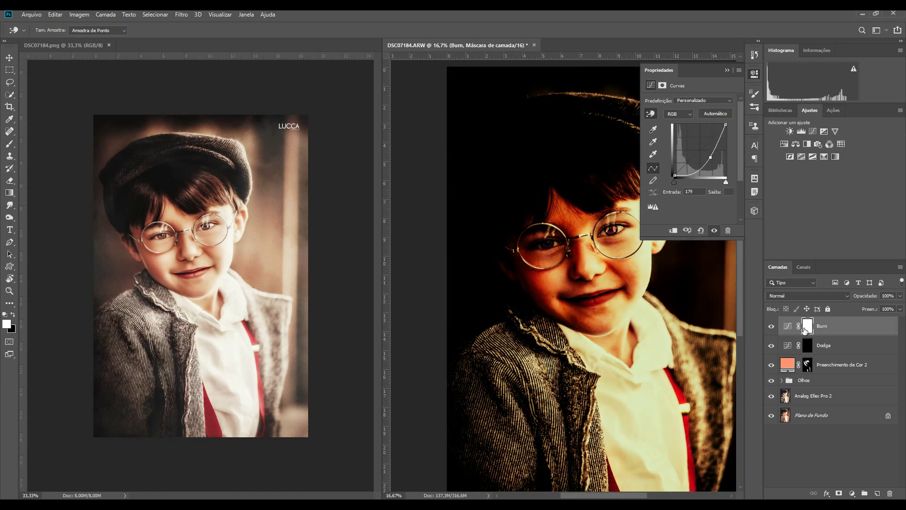
# - With the Brush active, fill the Burn mask black and collapse the Properties panel
pyautogui.click(808, 327)
pyautogui.press('b')
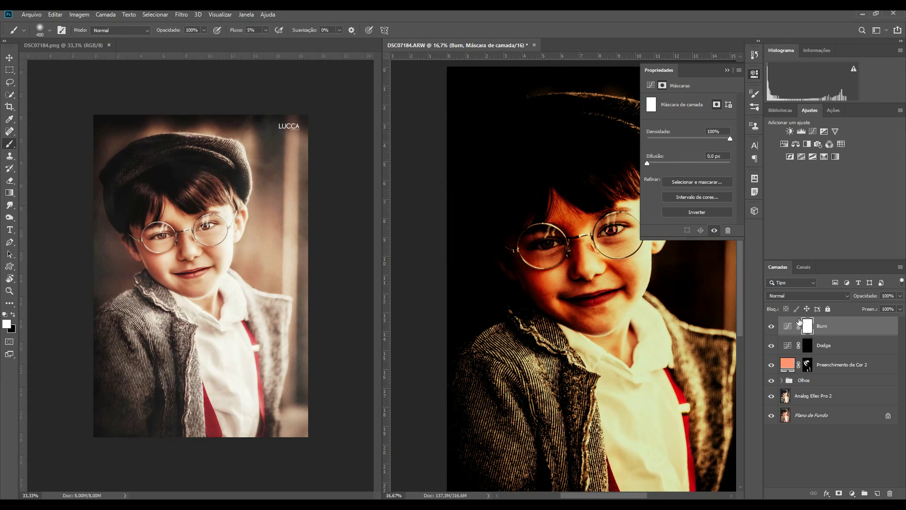
pyautogui.hotkey('ctrl', 'BackSpace')
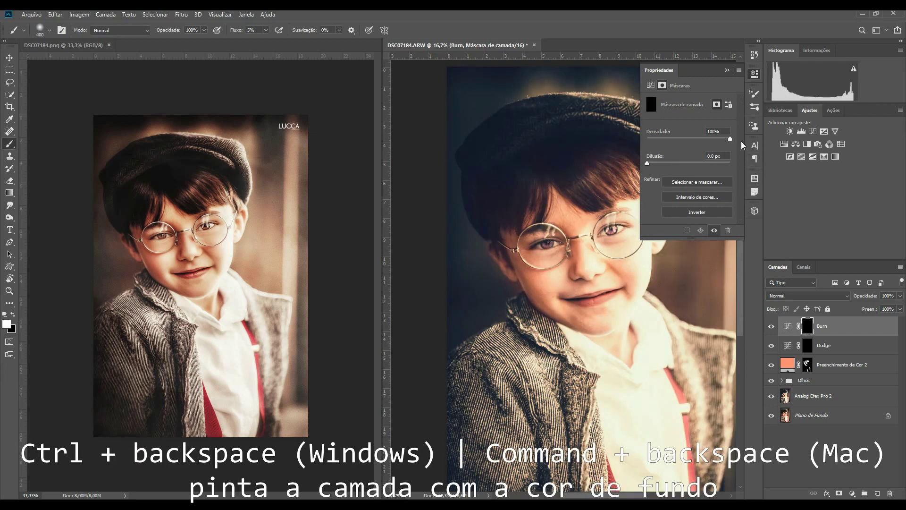
pyautogui.click(725, 70)
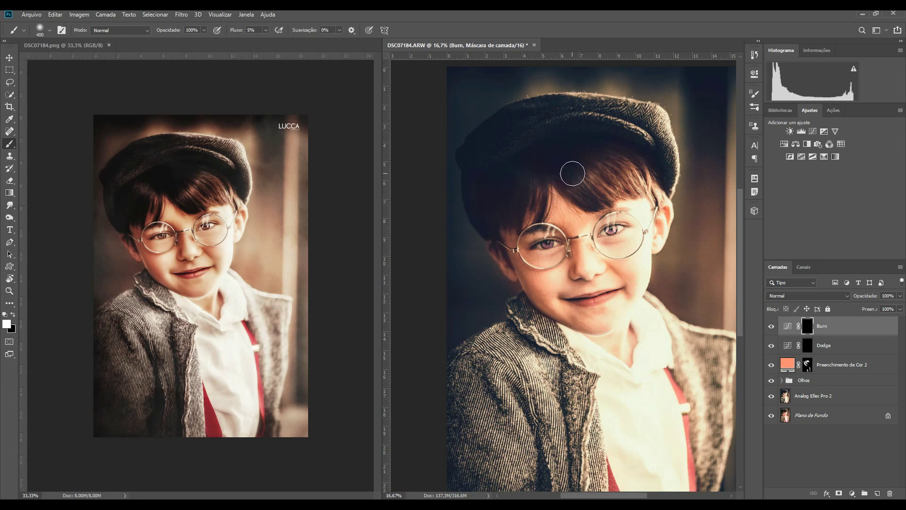
# - Burn the hair, hat brim, nose bridge, left cheek, jaw and area near the left lens
pyautogui.moveTo(572, 173)
pyautogui.mouseDown()
pyautogui.moveTo(573, 197)
pyautogui.moveTo(565, 146)
pyautogui.moveTo(586, 147)
pyautogui.mouseUp()
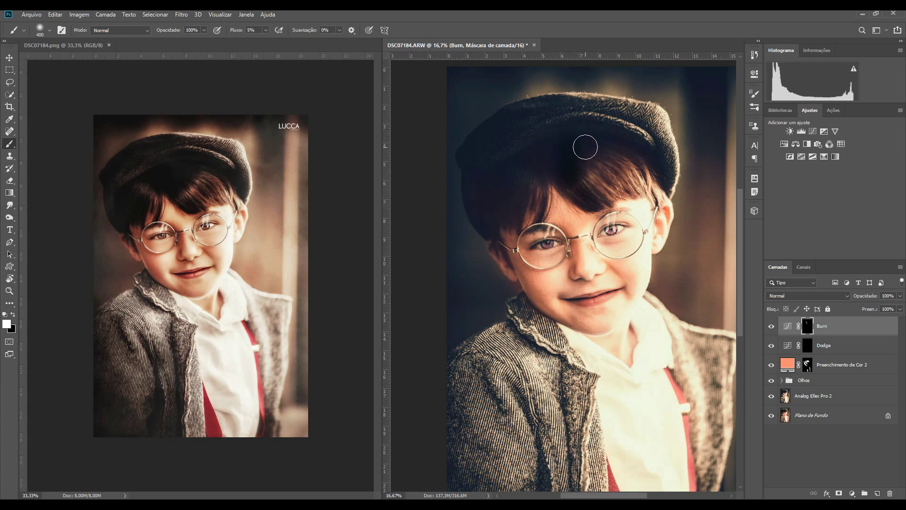
pyautogui.moveTo(511, 170); pyautogui.dragTo(506, 206)
pyautogui.moveTo(569, 243)
pyautogui.mouseDown()
pyautogui.moveTo(575, 265)
pyautogui.moveTo(567, 242)
pyautogui.mouseUp()
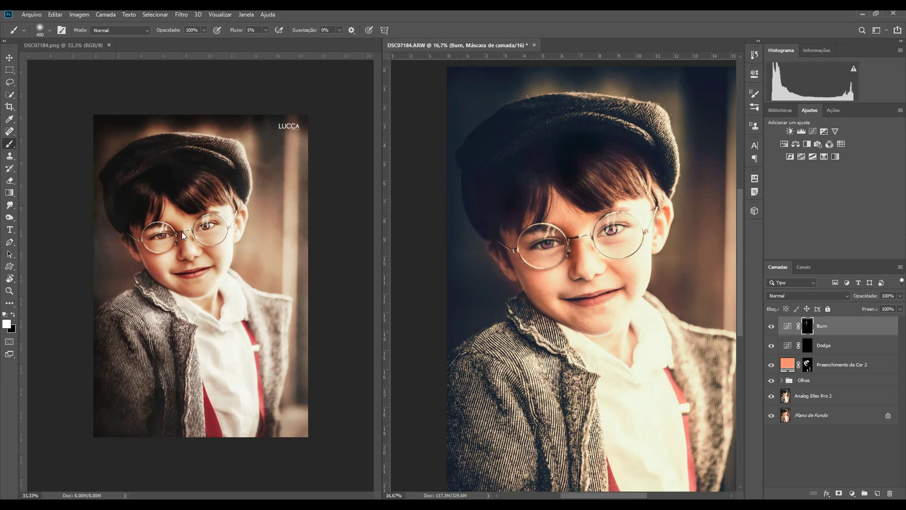
pyautogui.moveTo(504, 281)
pyautogui.mouseDown()
pyautogui.moveTo(524, 273)
pyautogui.moveTo(561, 320)
pyautogui.moveTo(563, 243)
pyautogui.moveTo(562, 258)
pyautogui.moveTo(586, 271)
pyautogui.moveTo(614, 261)
pyautogui.mouseUp()
pyautogui.press('[')
pyautogui.press('[')
pyautogui.press('[')
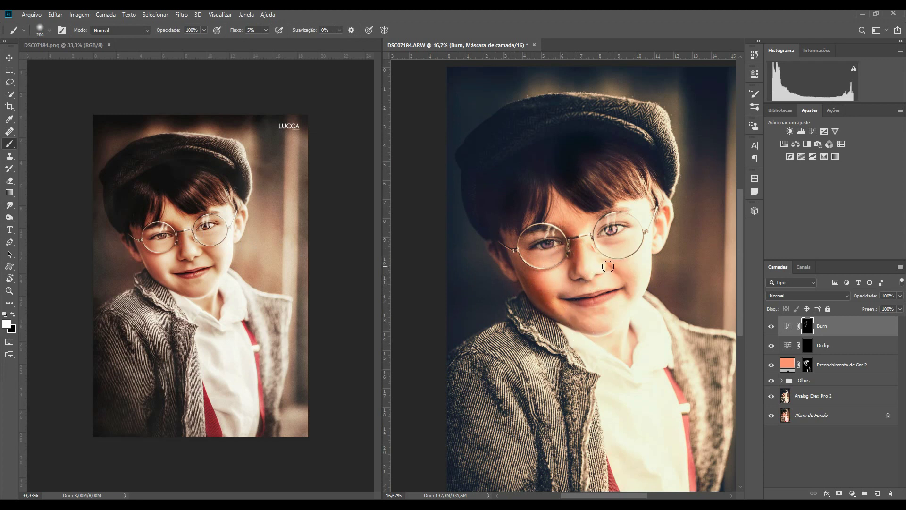
pyautogui.moveTo(580, 274); pyautogui.dragTo(517, 250)
pyautogui.press(']')
pyautogui.press(']')
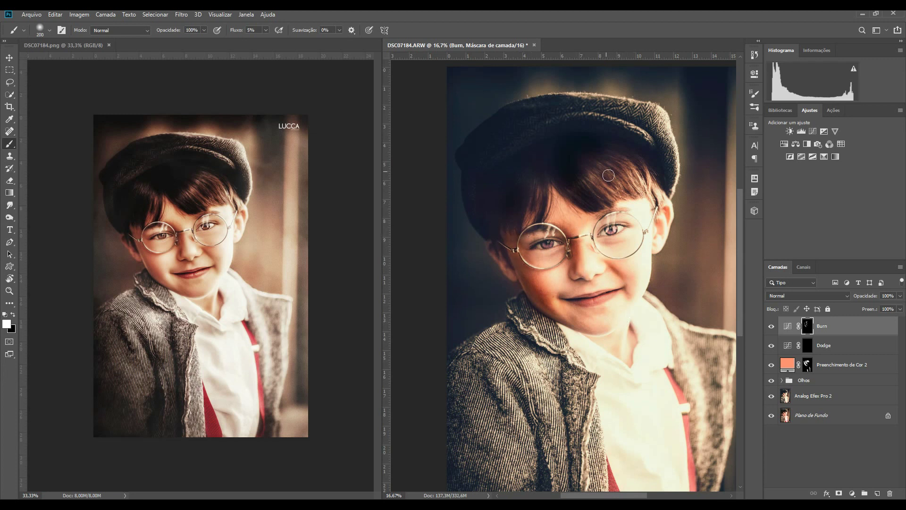
pyautogui.click(771, 325)
# - Nudge the Burn curve point slightly lighter, then target the Dodge layer's mask
pyautogui.doubleClick(788, 326)
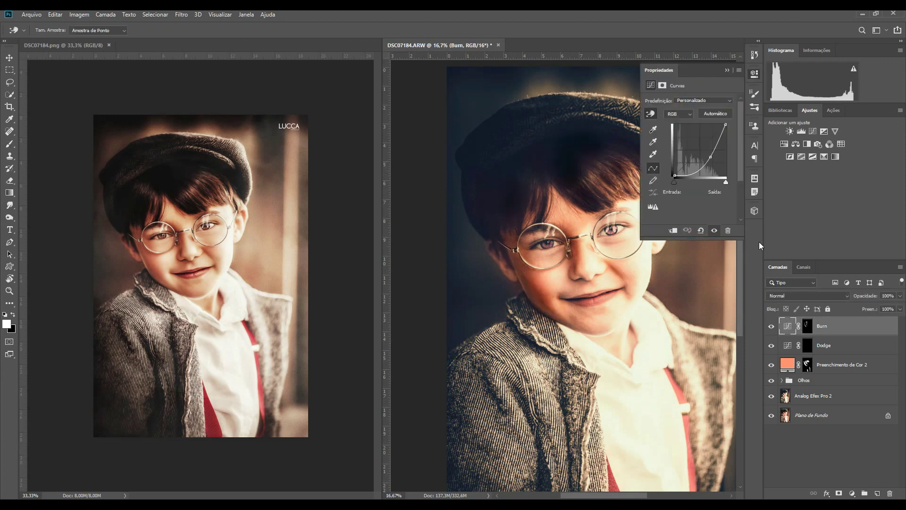
pyautogui.moveTo(710, 157); pyautogui.dragTo(709, 151)
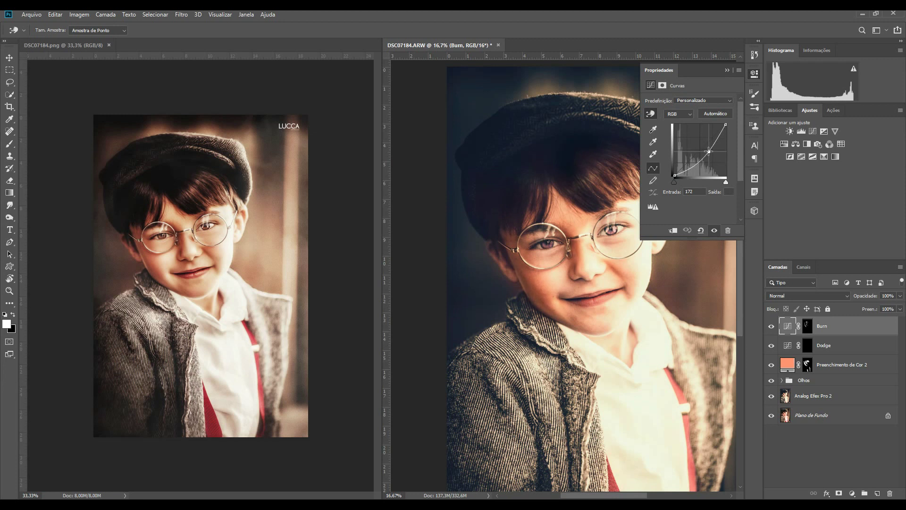
pyautogui.click(727, 71)
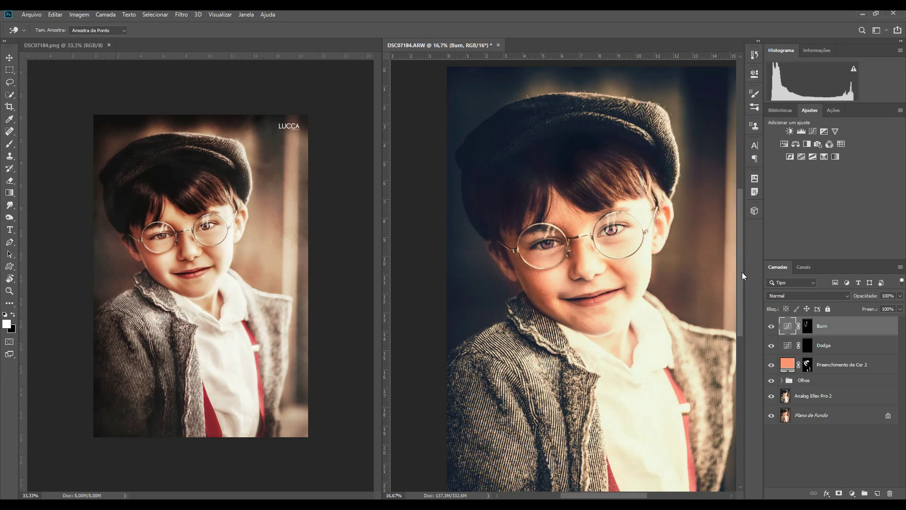
pyautogui.click(806, 346)
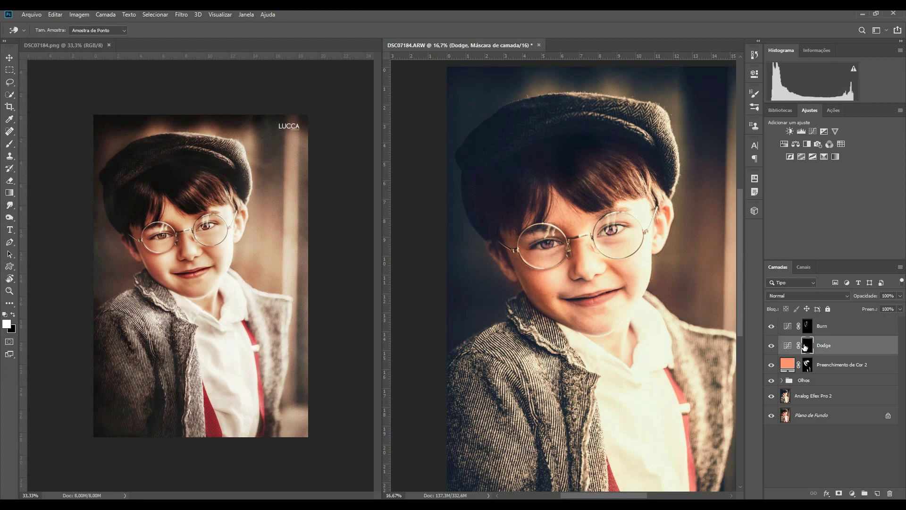
# - Dodge the cheeks, hair, forehead, left temple and right background with soft white brush strokes
pyautogui.click(11, 147)
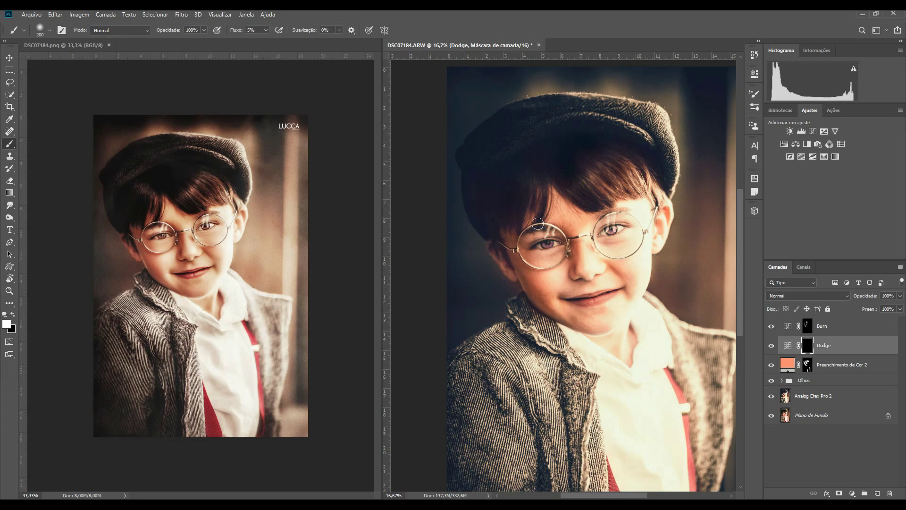
pyautogui.press(']')
pyautogui.press(']')
pyautogui.press(']')
pyautogui.moveTo(557, 274); pyautogui.dragTo(557, 267)
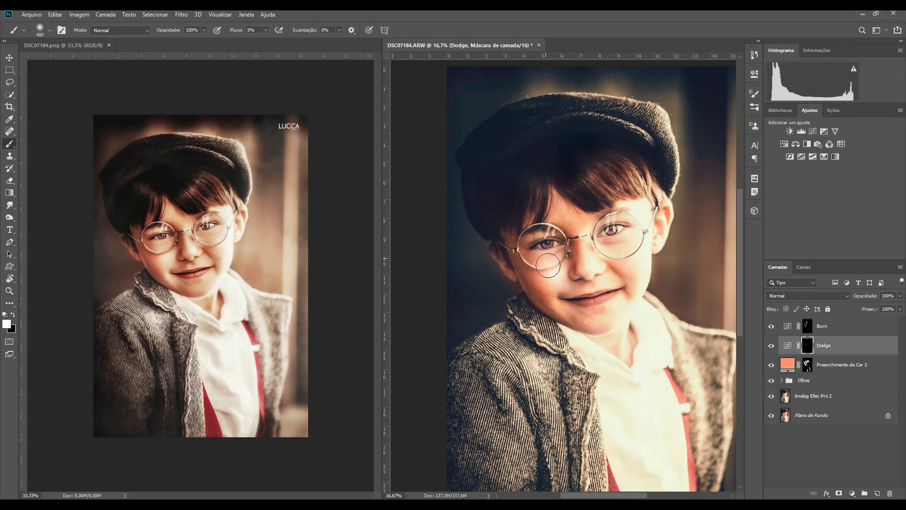
pyautogui.moveTo(557, 267); pyautogui.dragTo(559, 278)
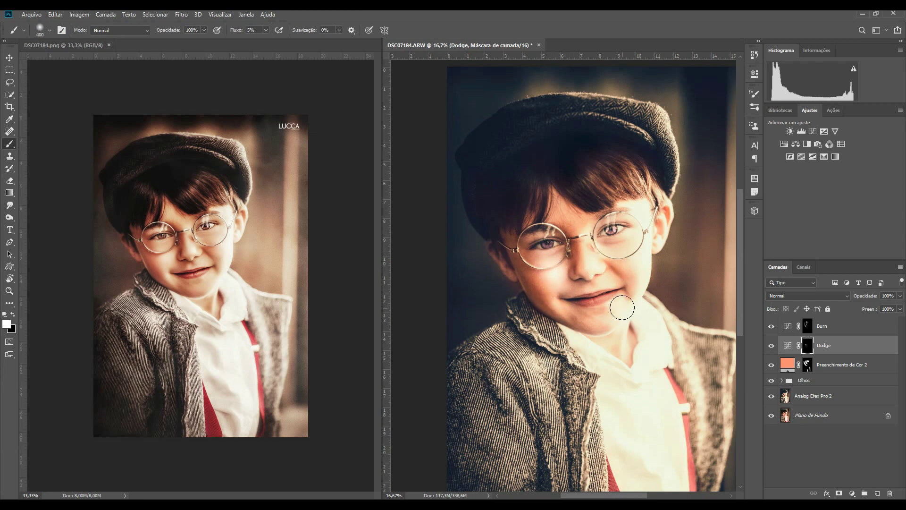
pyautogui.press('[')
pyautogui.press('[')
pyautogui.press('[')
pyautogui.press(']')
pyautogui.press(']')
pyautogui.moveTo(609, 158); pyautogui.dragTo(600, 156)
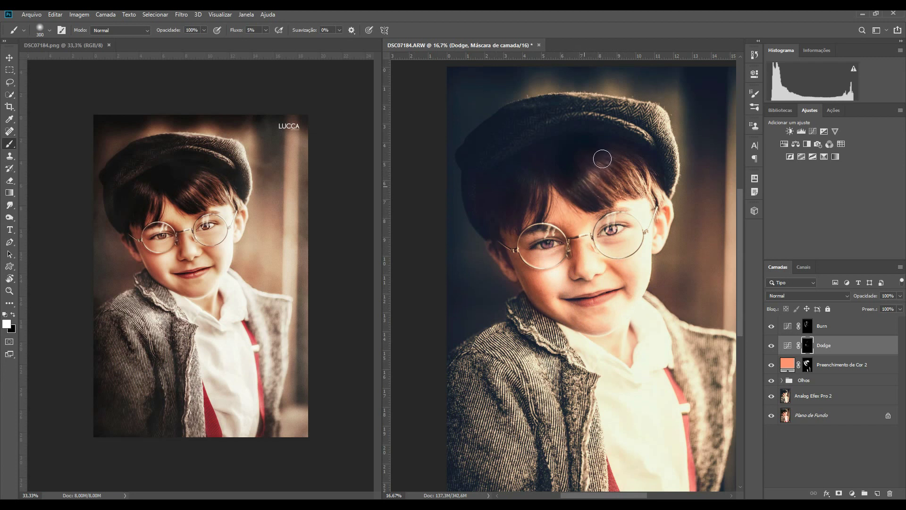
pyautogui.moveTo(531, 209); pyautogui.dragTo(534, 170)
pyautogui.press(']')
pyautogui.press(']')
pyautogui.press(']')
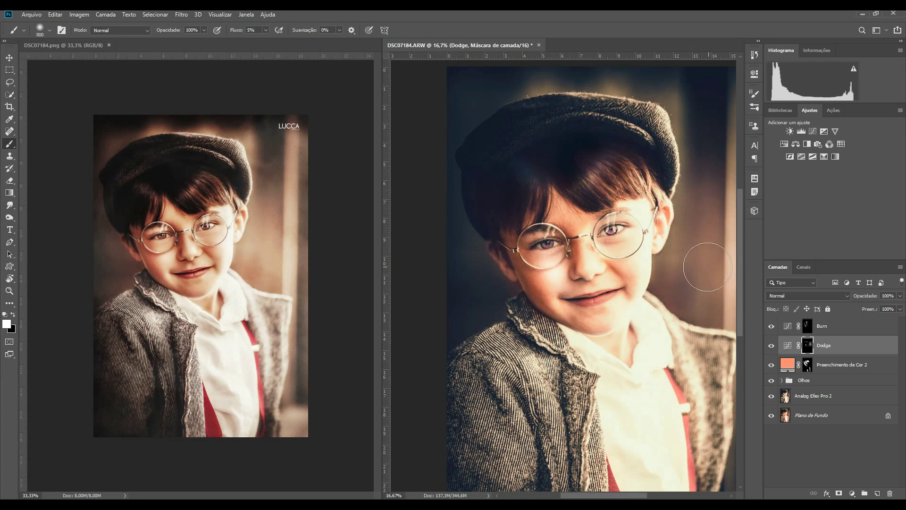
pyautogui.moveTo(706, 141); pyautogui.dragTo(718, 269)
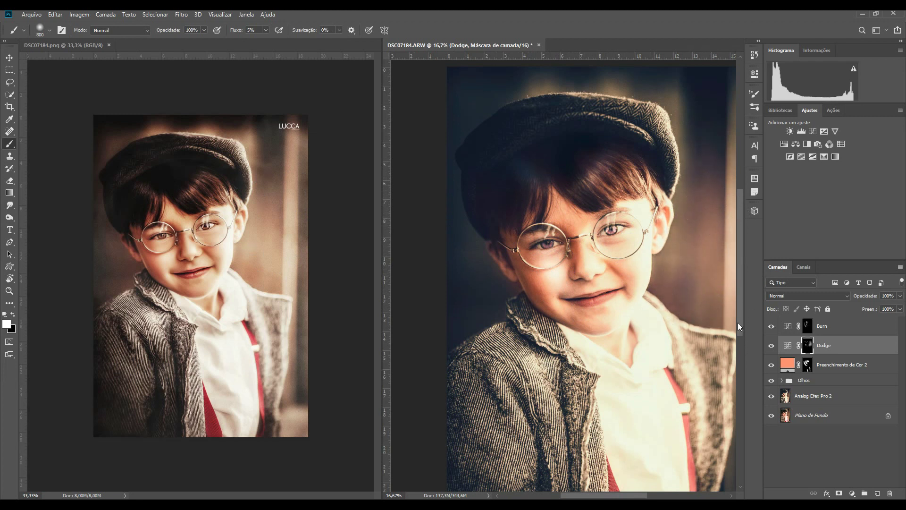
# - Group the Burn and Dodge layers as 'D&B', toggle its visibility to compare, and zoom out
pyautogui.keyDown('shift'); pyautogui.click(822, 325); pyautogui.keyUp('shift')
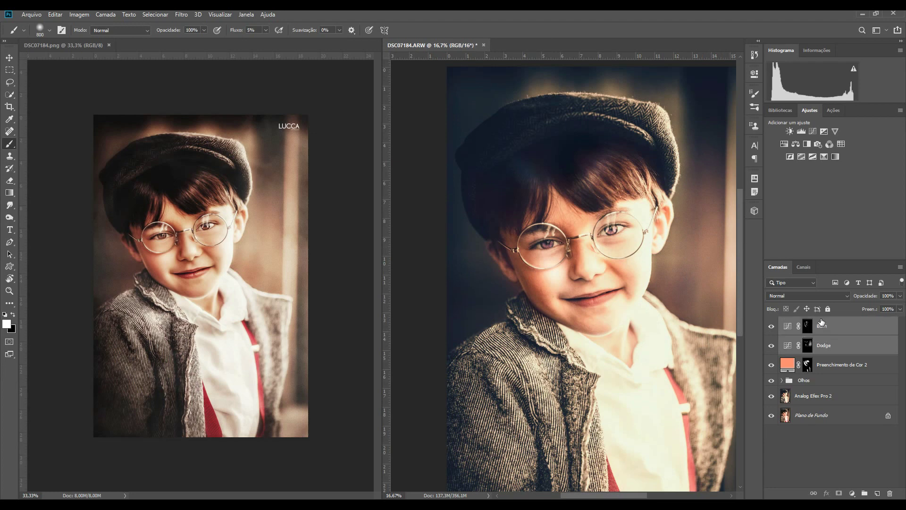
pyautogui.hotkey('ctrl', 'g')
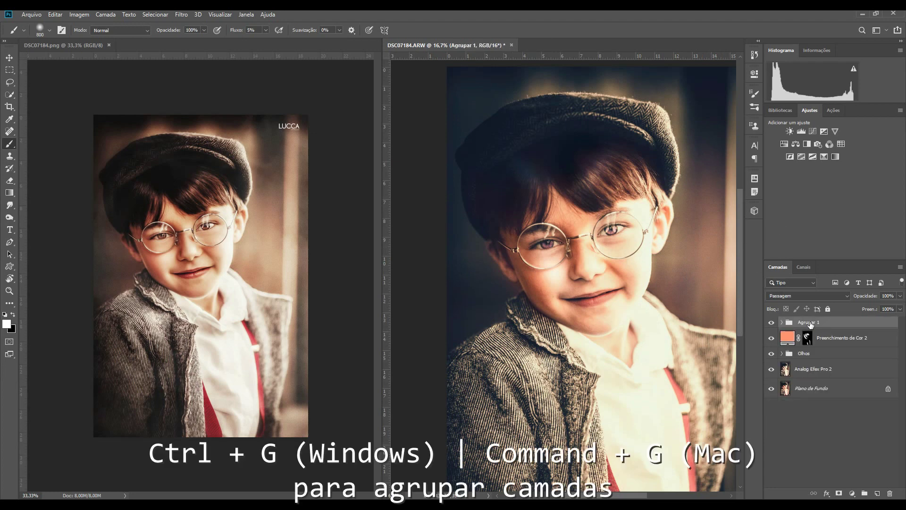
pyautogui.doubleClick(808, 322)
pyautogui.write('D')
pyautogui.write('&B')
pyautogui.press('Return')
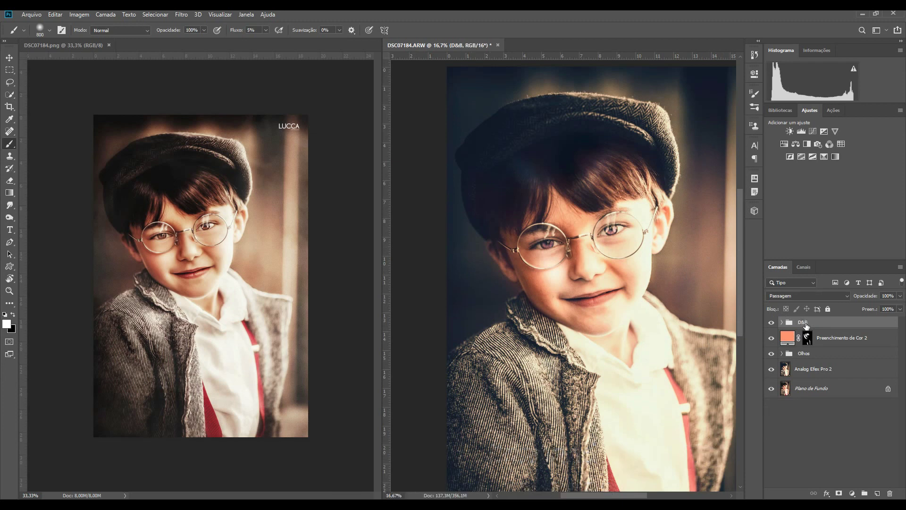
pyautogui.click(772, 322)
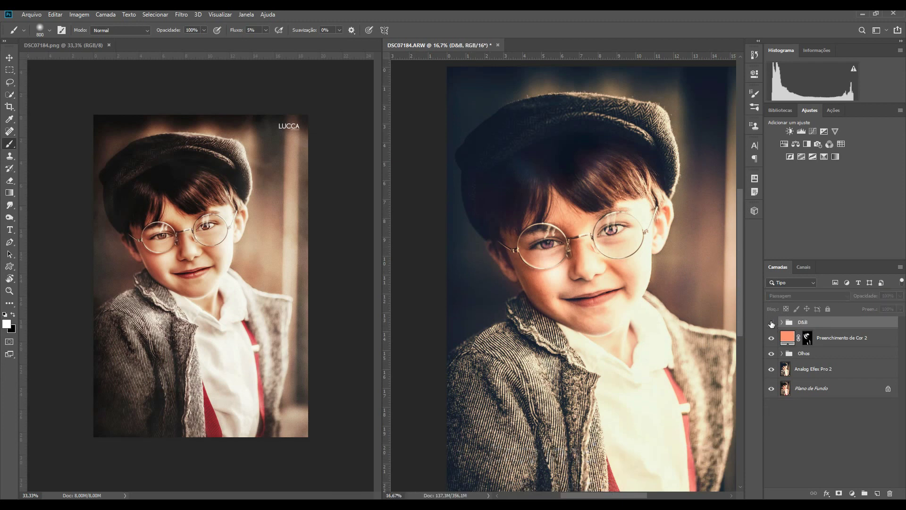
pyautogui.click(771, 323)
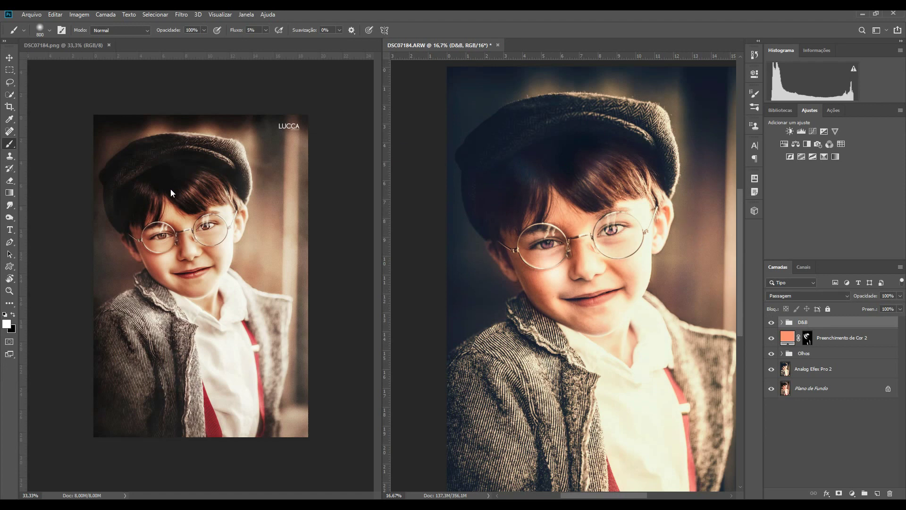
pyautogui.hotkey('ctrl', '-')
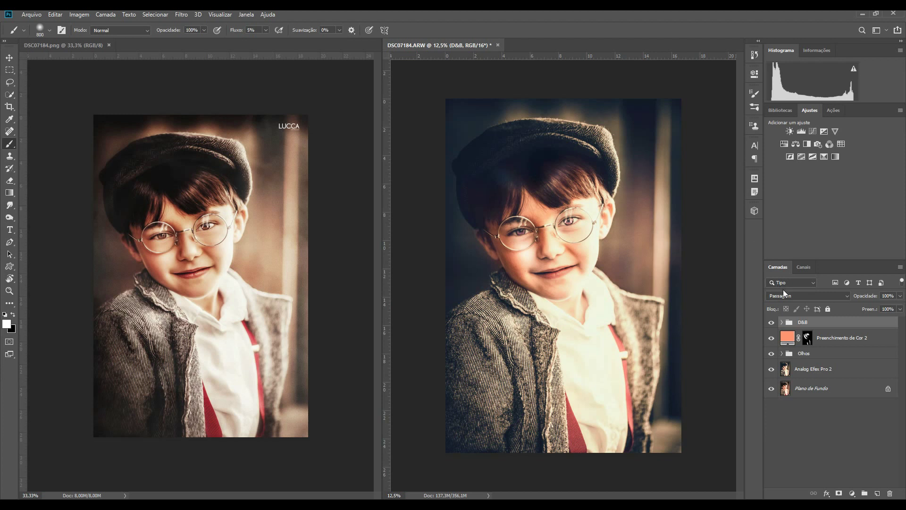
pyautogui.keyDown('alt'); pyautogui.click(771, 388); pyautogui.keyUp('alt')
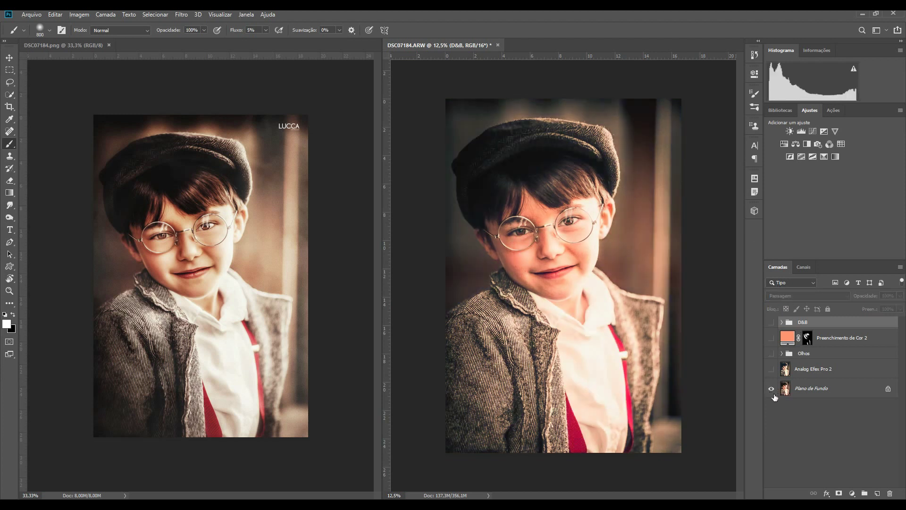
pyautogui.keyDown('alt'); pyautogui.click(772, 389); pyautogui.keyUp('alt')
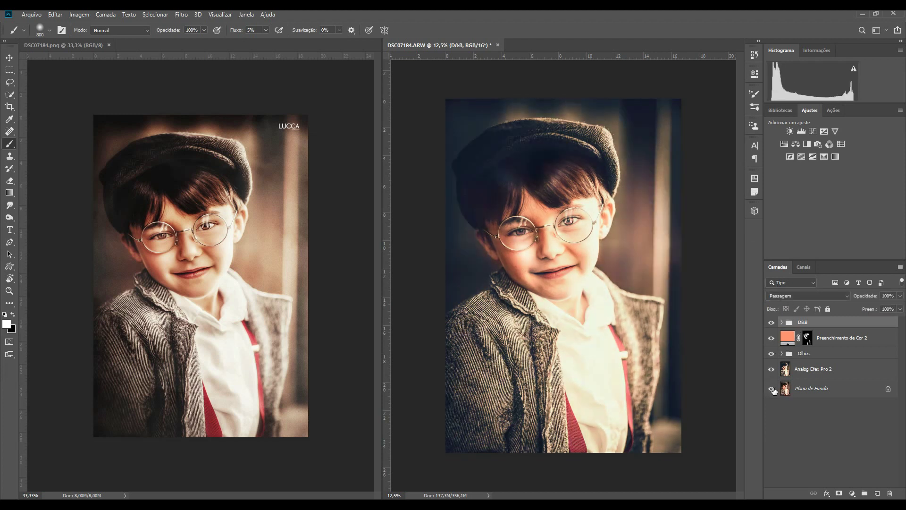